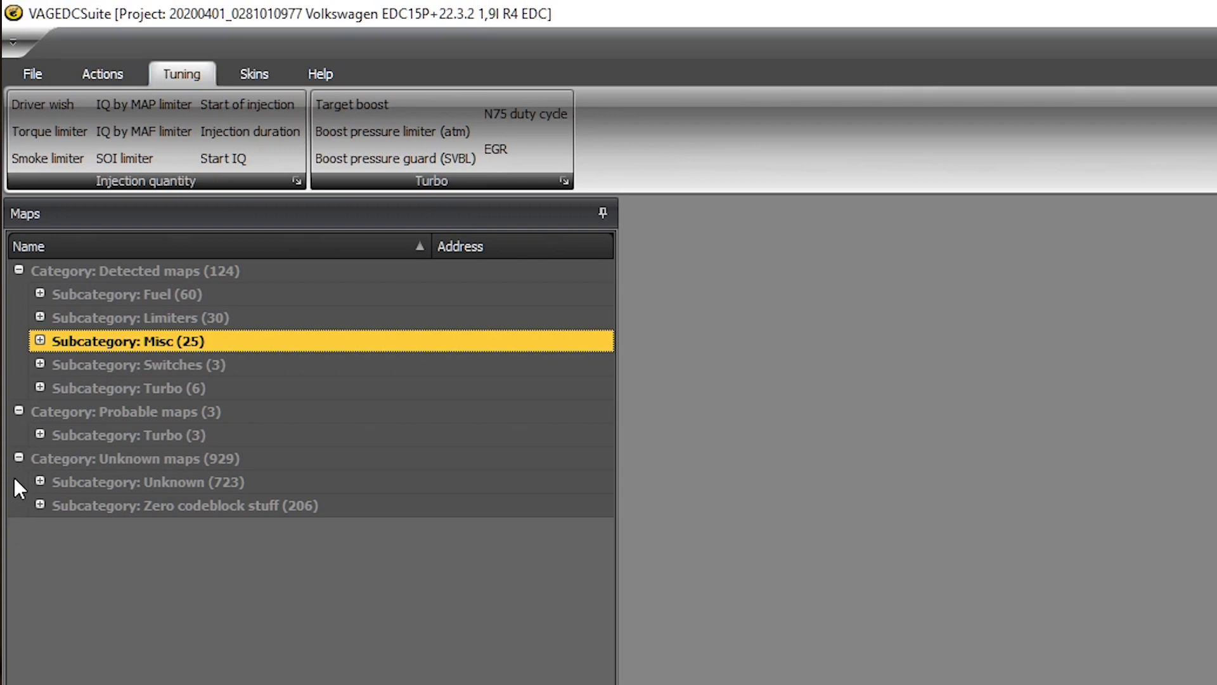
- Open the EGR 01 map for codeblock 2, manual, dock it beside the map list and widen its window
left_click(496, 150)
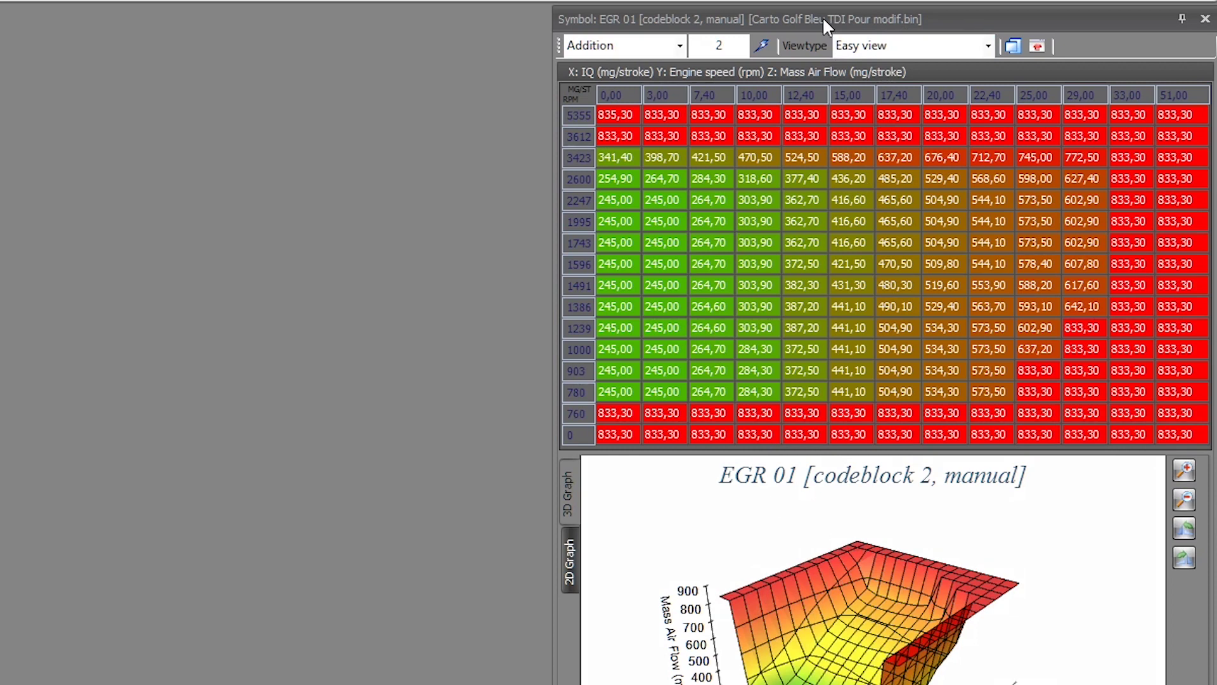
left_click_drag(823, 17, 436, 648)
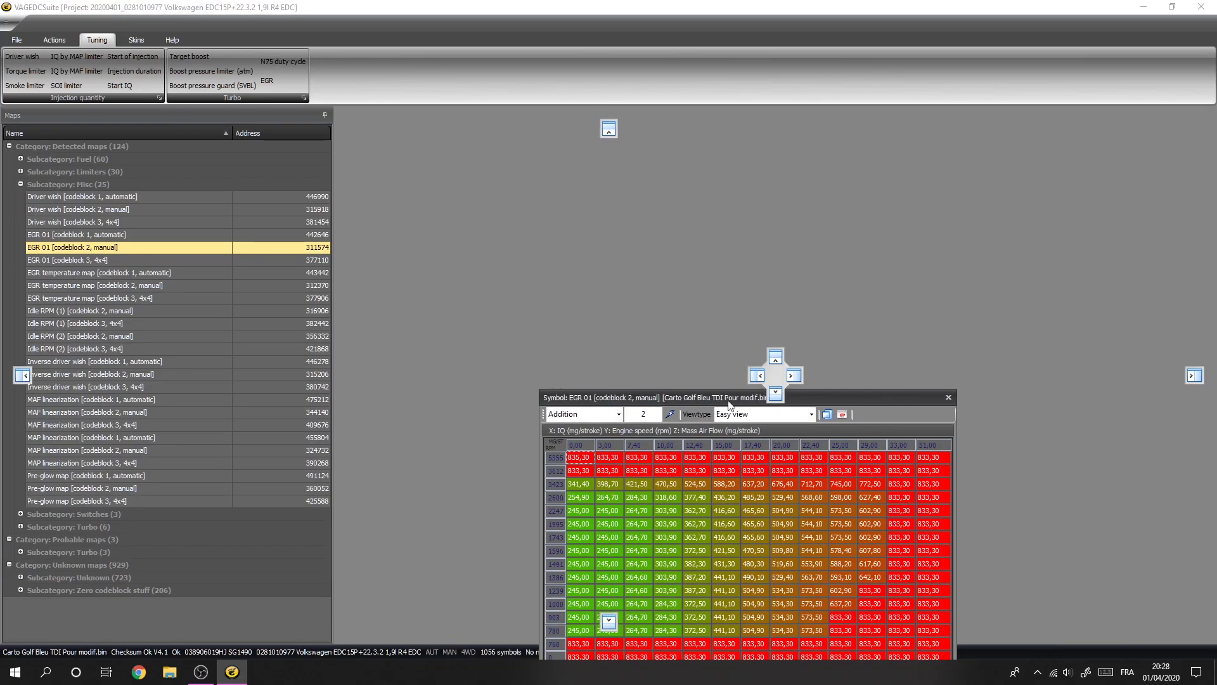
left_click_drag(729, 404, 756, 374)
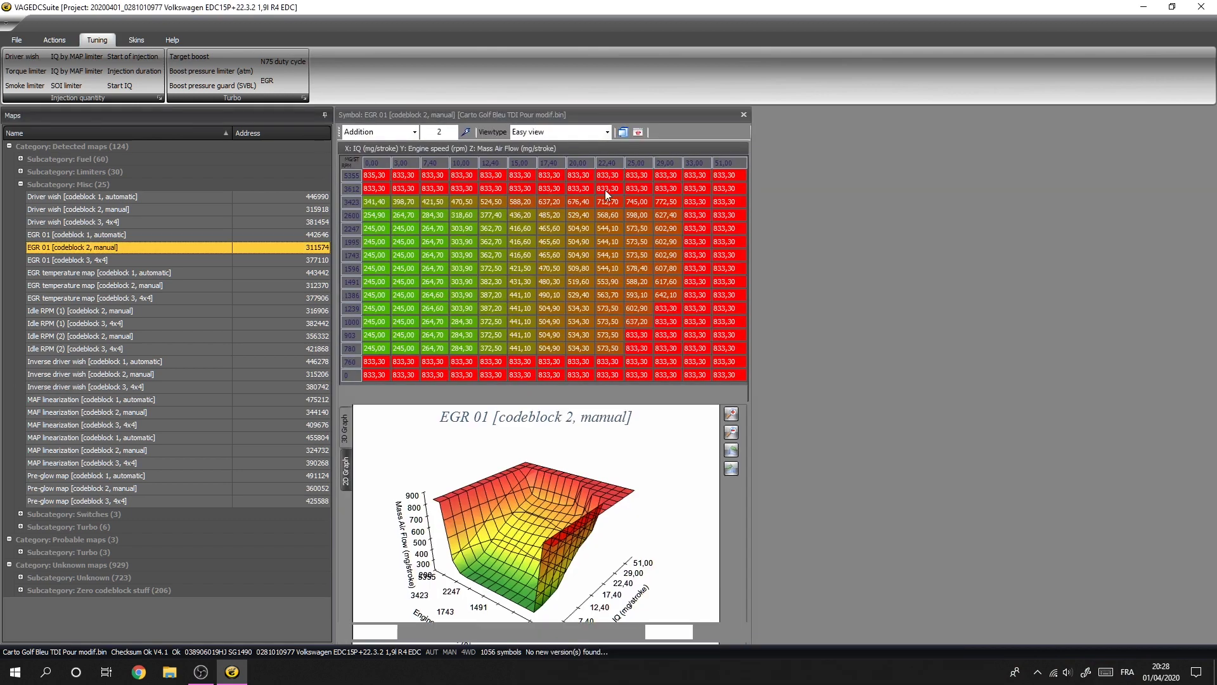
left_click_drag(751, 420, 987, 409)
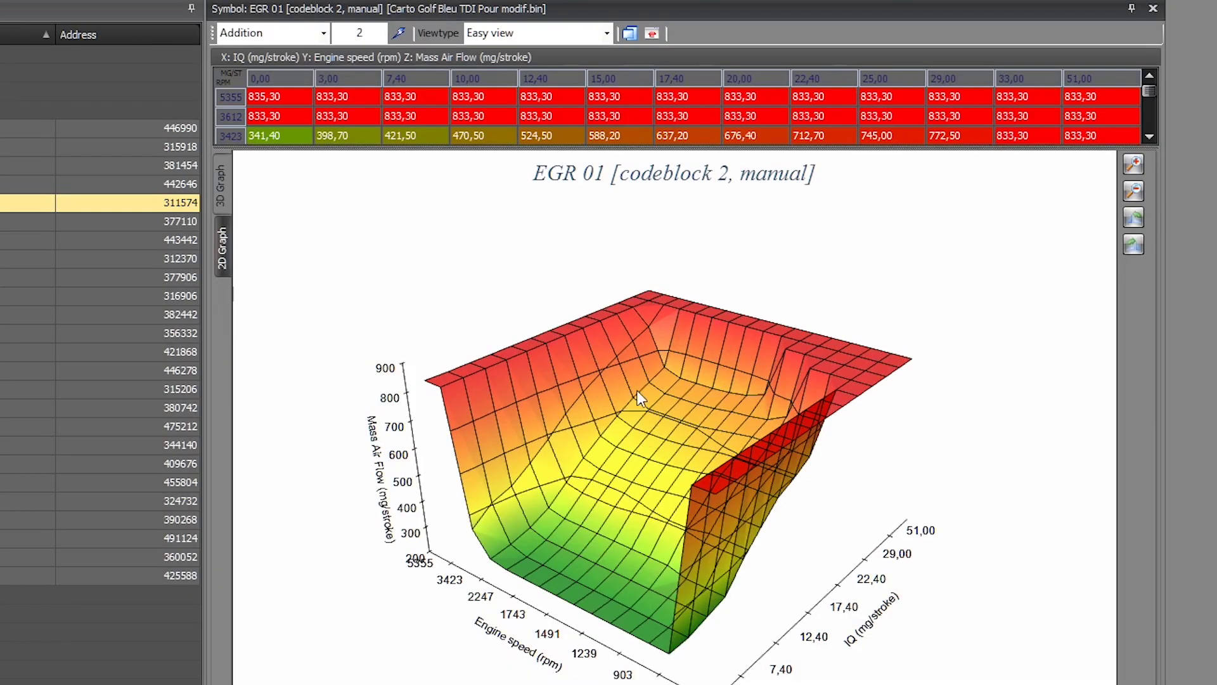
- Examine the EGR 01 3D surface from several angles and zoom levels, and restore the default graph view
left_click_drag(639, 398, 632, 503)
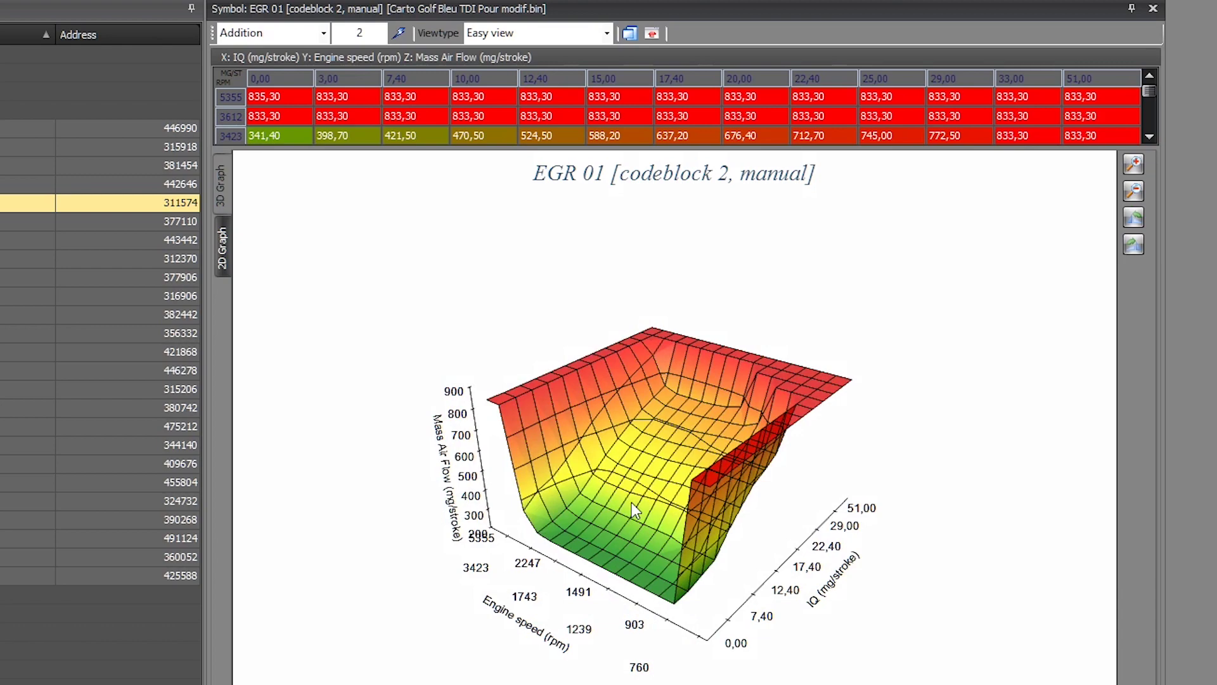
left_click_drag(632, 502, 972, 562)
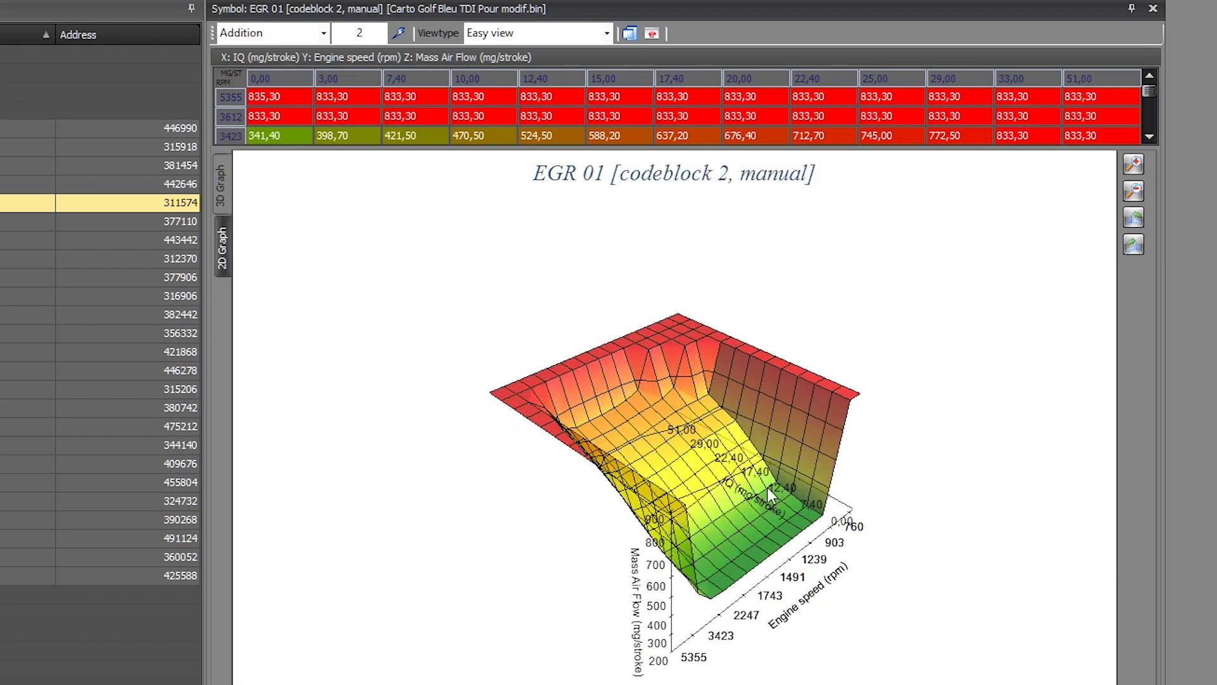
left_click_drag(767, 487, 641, 549)
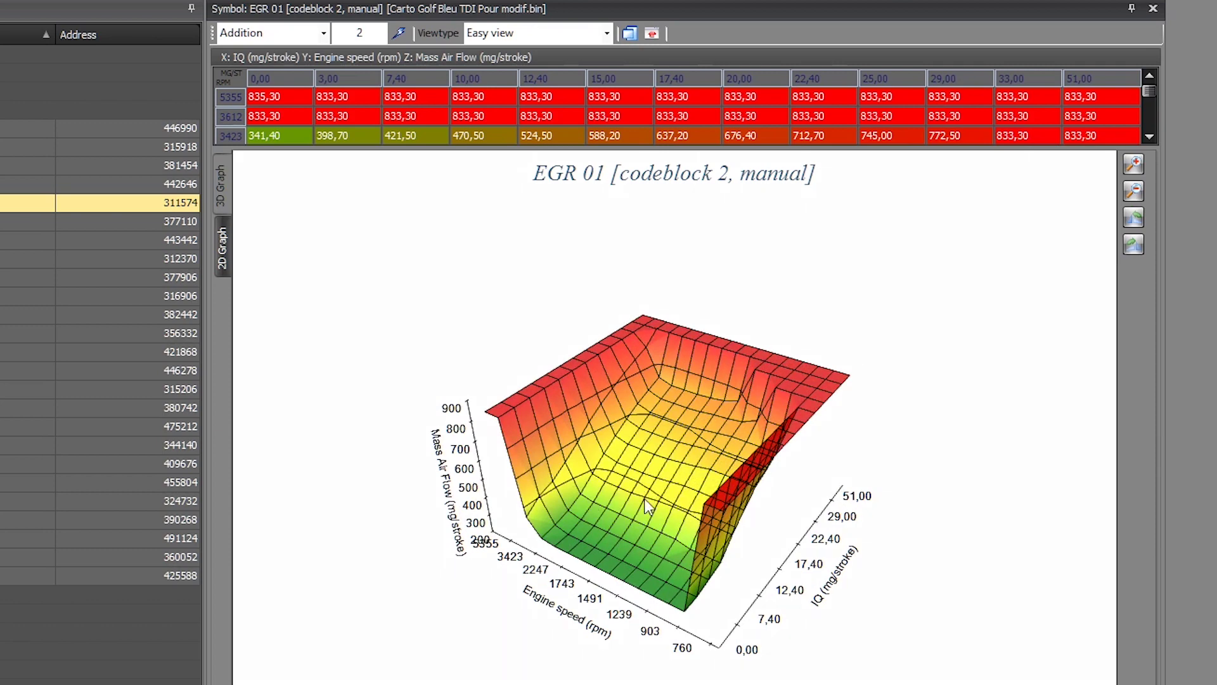
left_click_drag(644, 498, 620, 522)
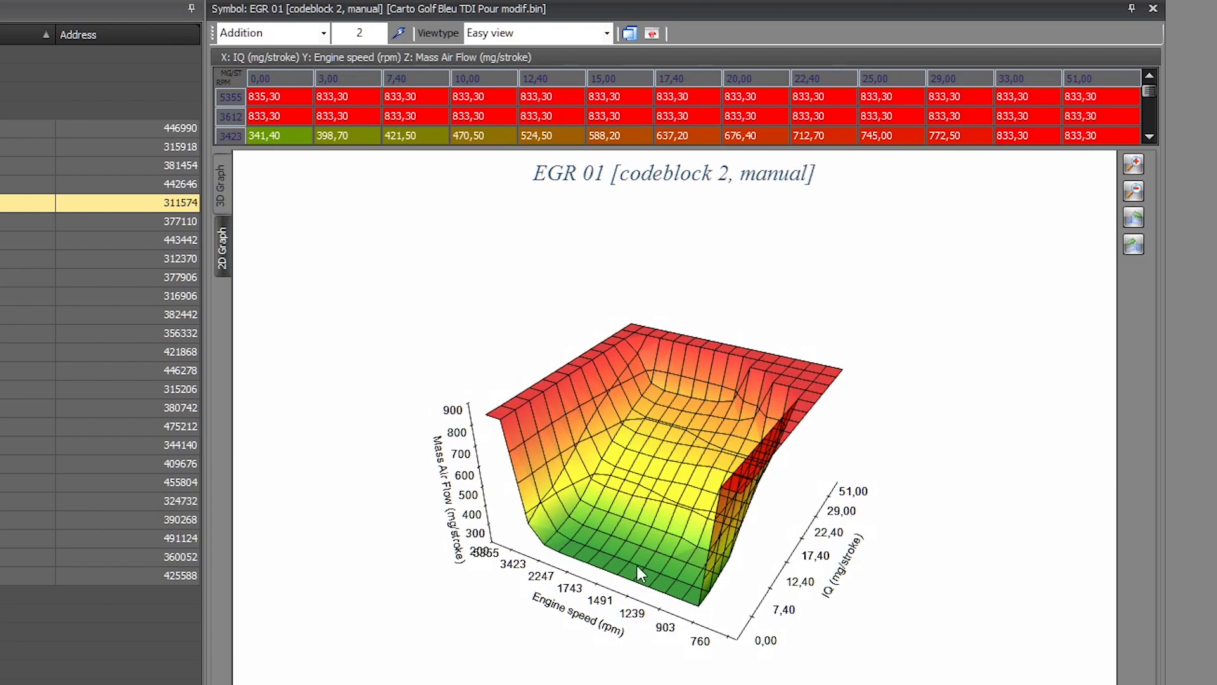
left_click_drag(637, 565, 949, 473)
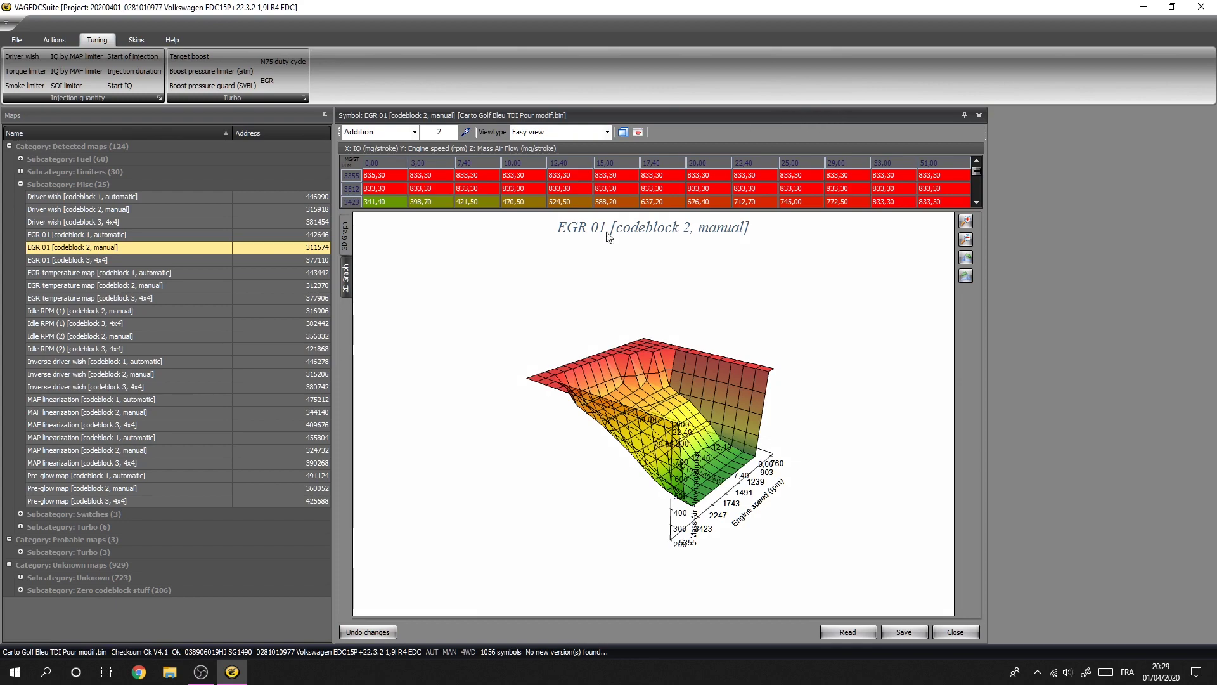
scroll(681, 413, "up", 5)
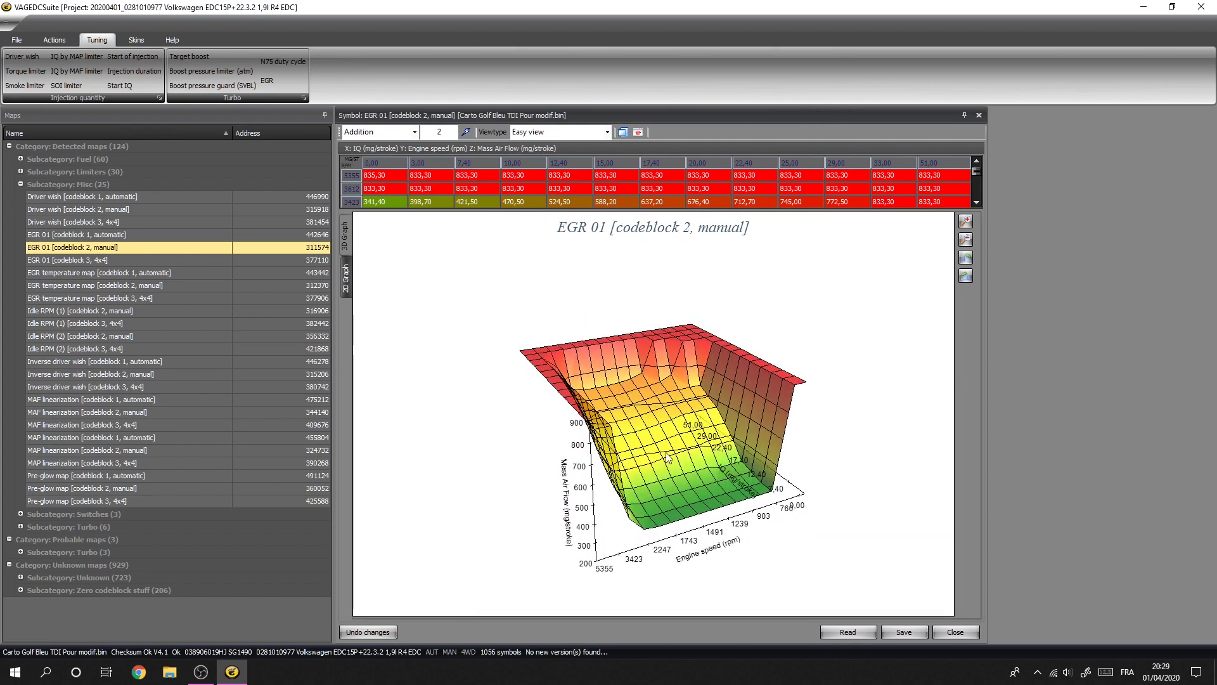
scroll(695, 481, "up", 10)
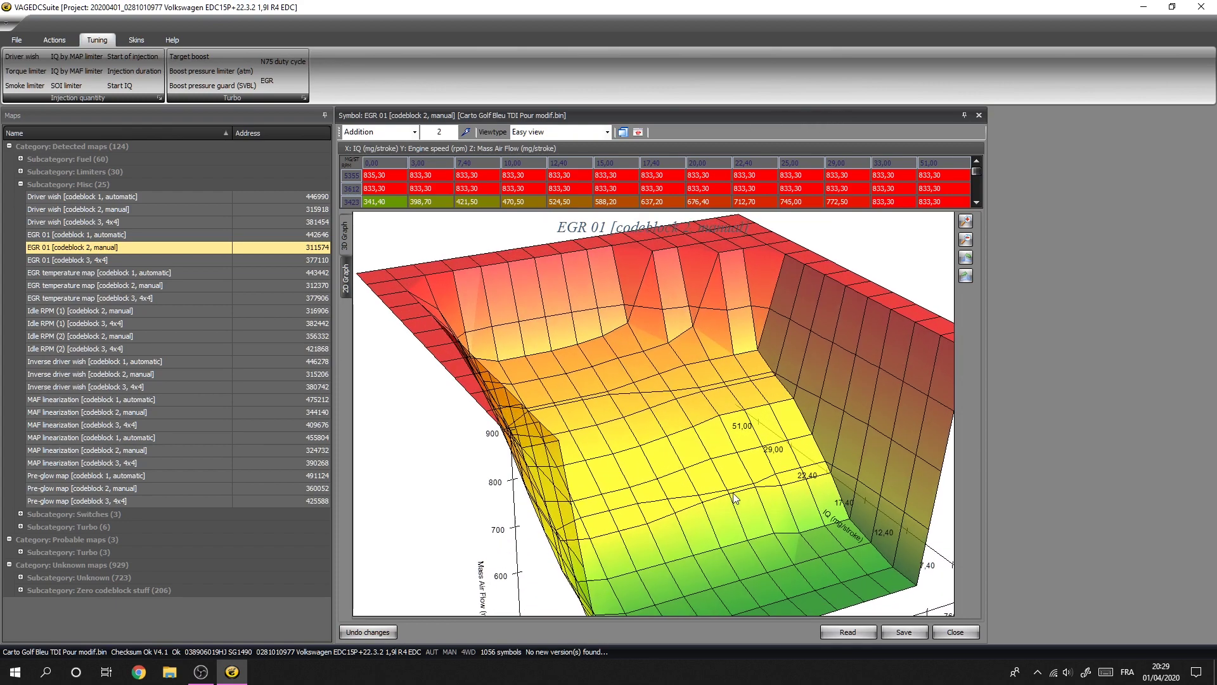
left_click_drag(608, 450, 503, 591)
left_click(371, 636)
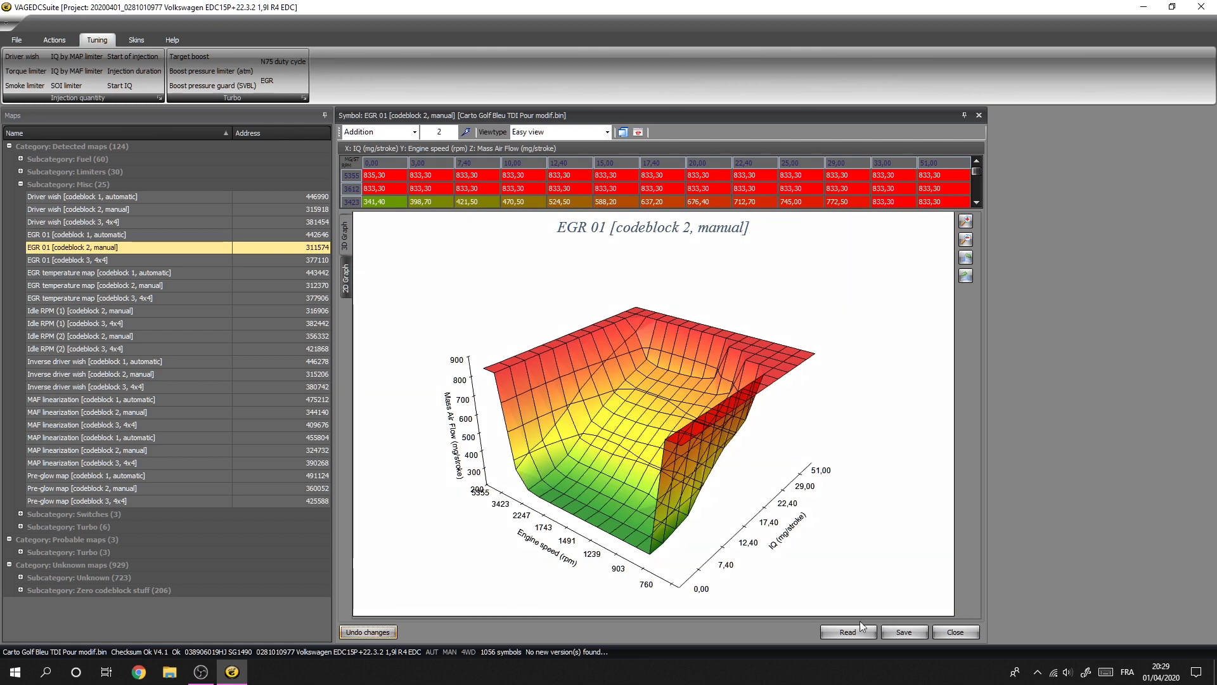
- Enlarge the value table above the graph to show every engine speed row, and compare it with the surface
left_click_drag(736, 212, 695, 388)
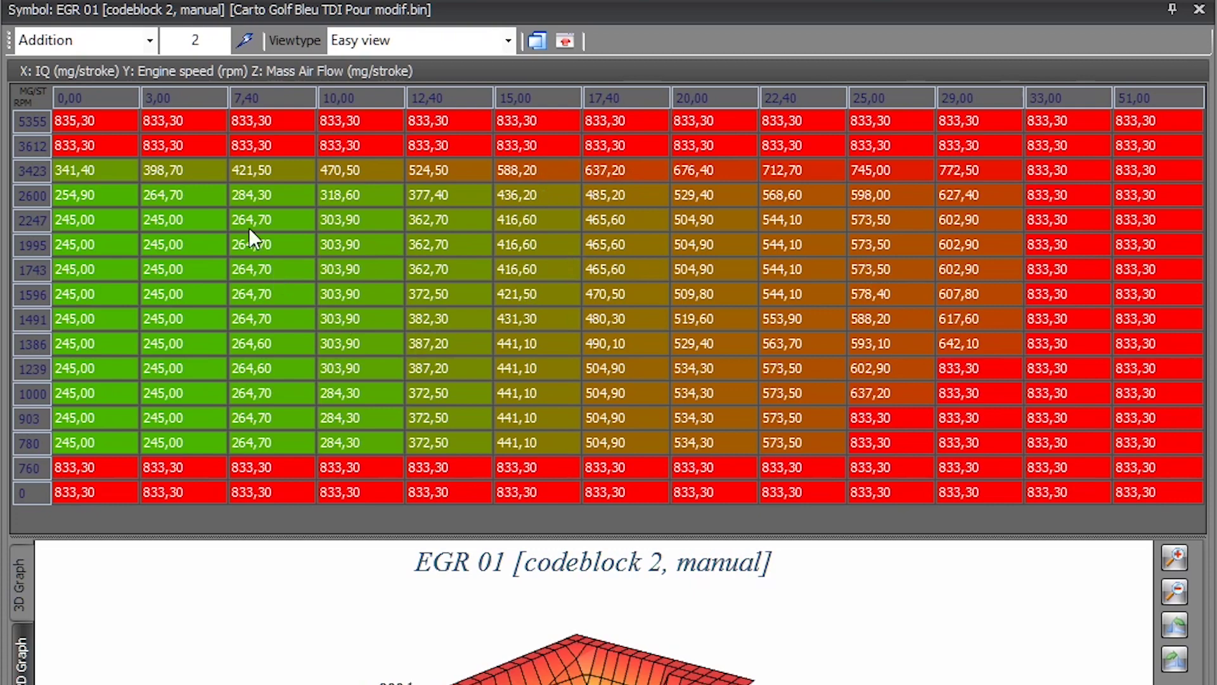
left_click(171, 248)
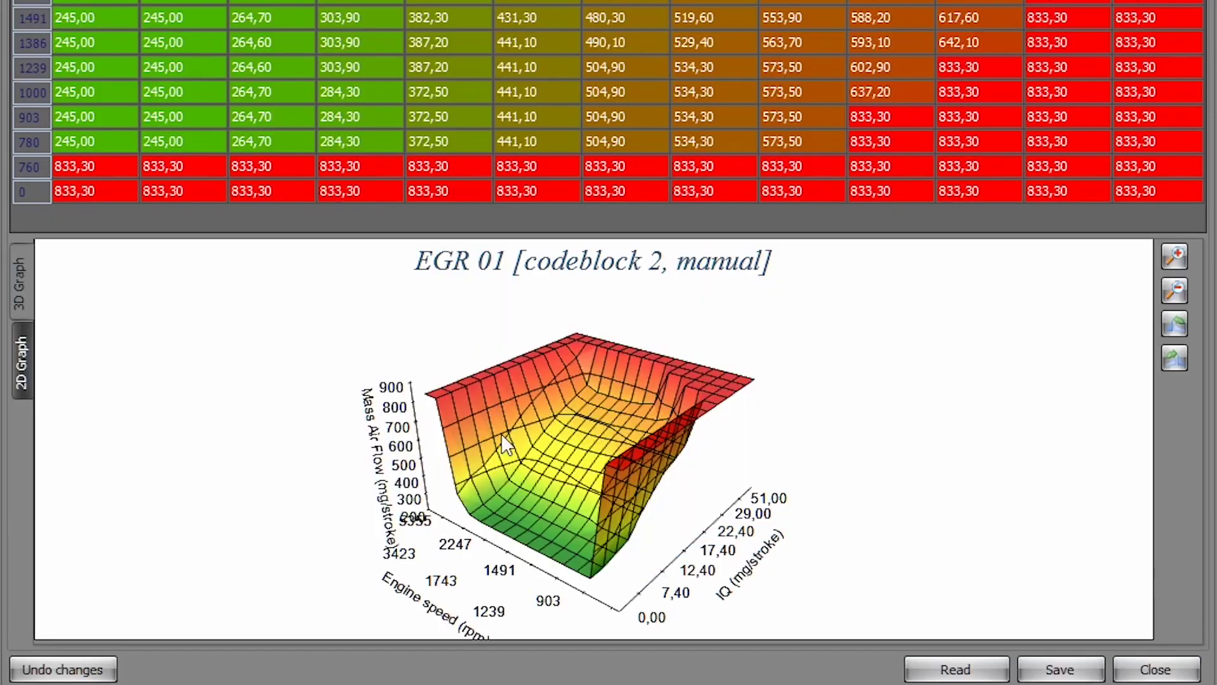
left_click_drag(502, 444, 555, 497)
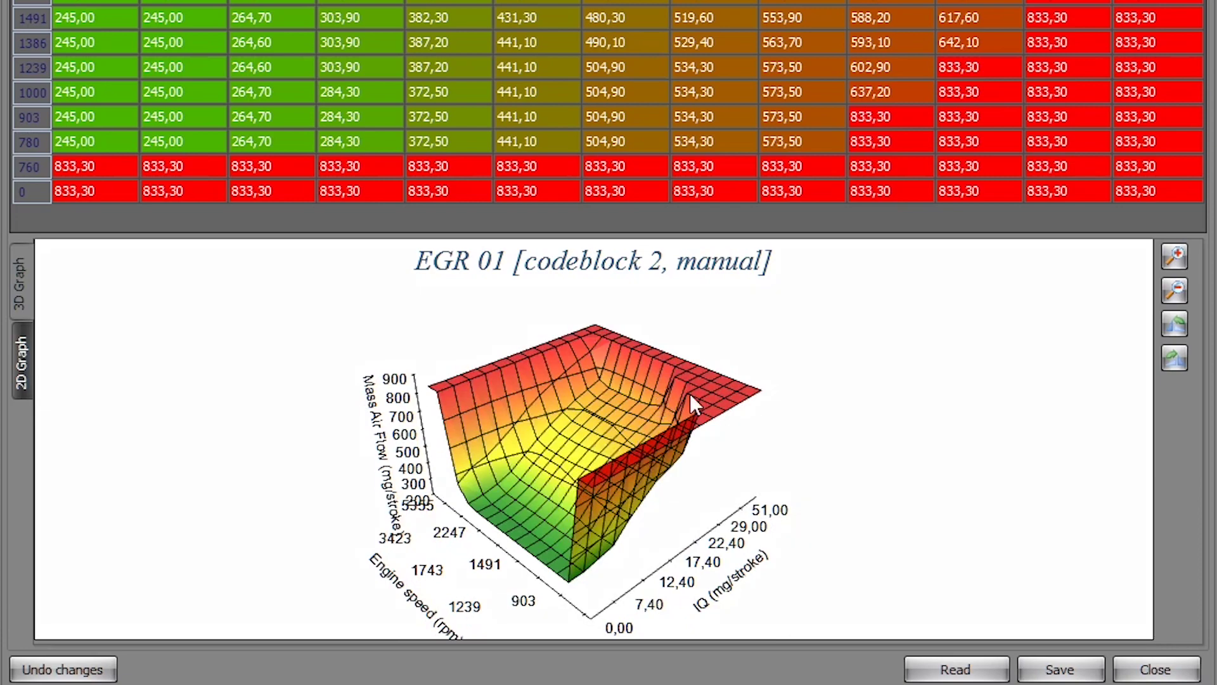
left_click_drag(690, 393, 656, 341)
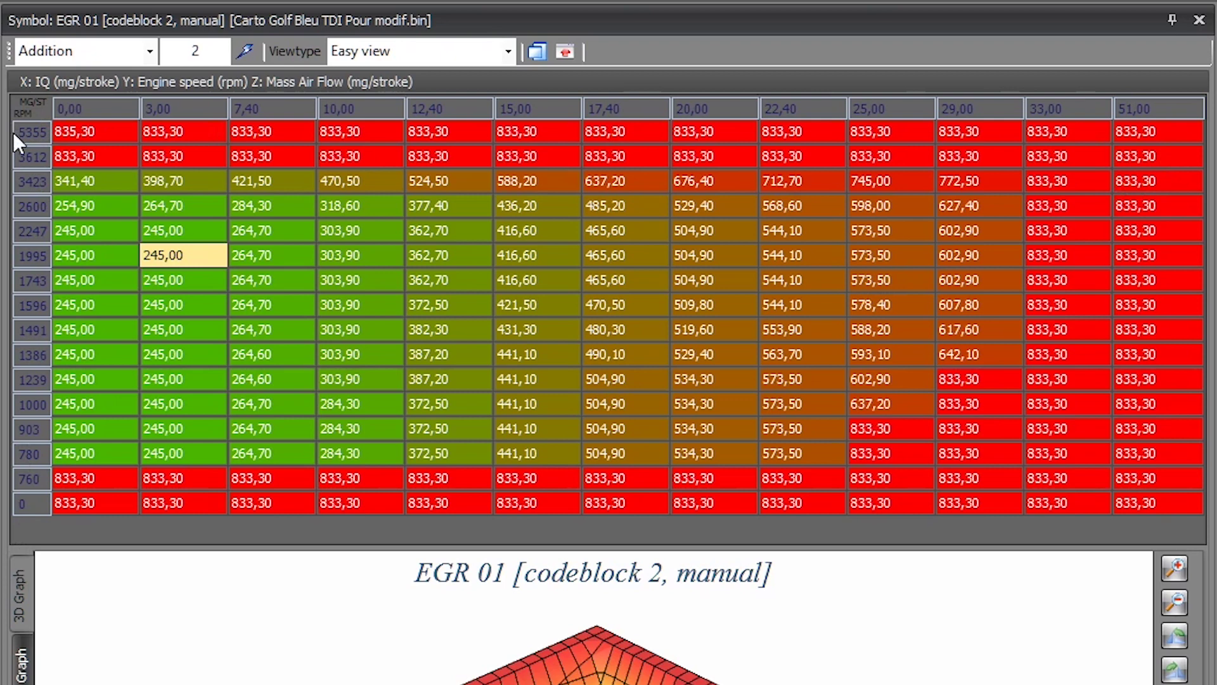
- Examine how the EGR surface relates to the engine speed, IQ and mass air flow axes in the table
left_click(40, 108)
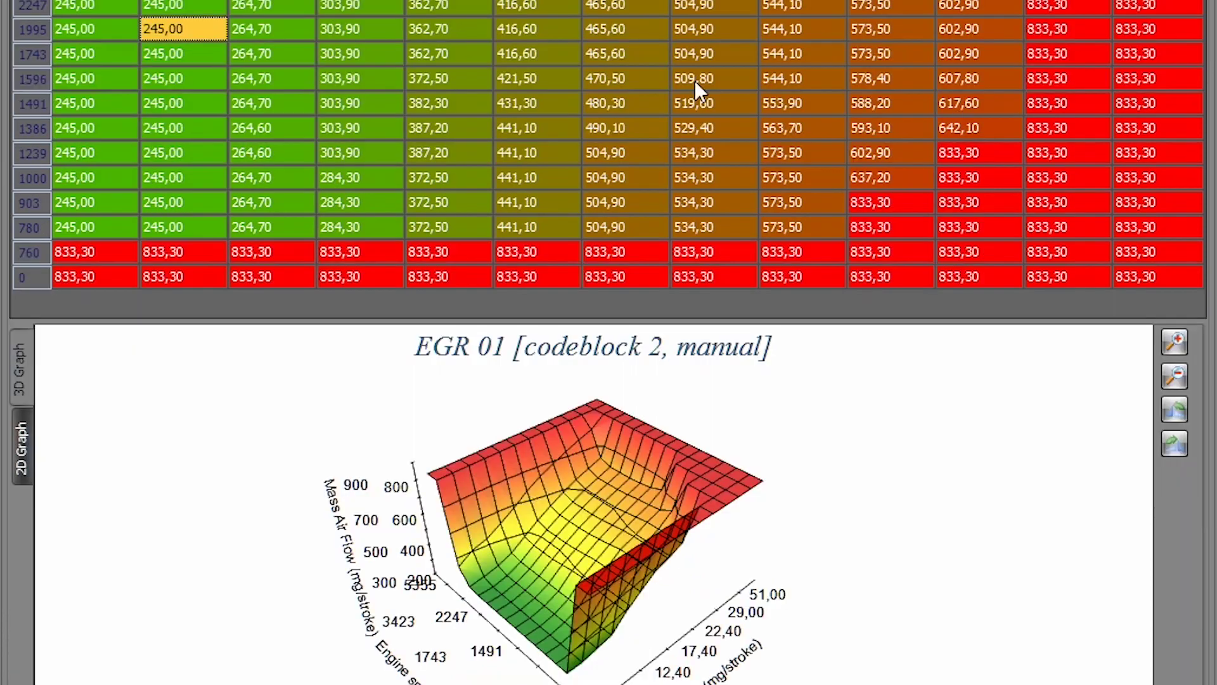
left_click_drag(653, 497, 579, 545)
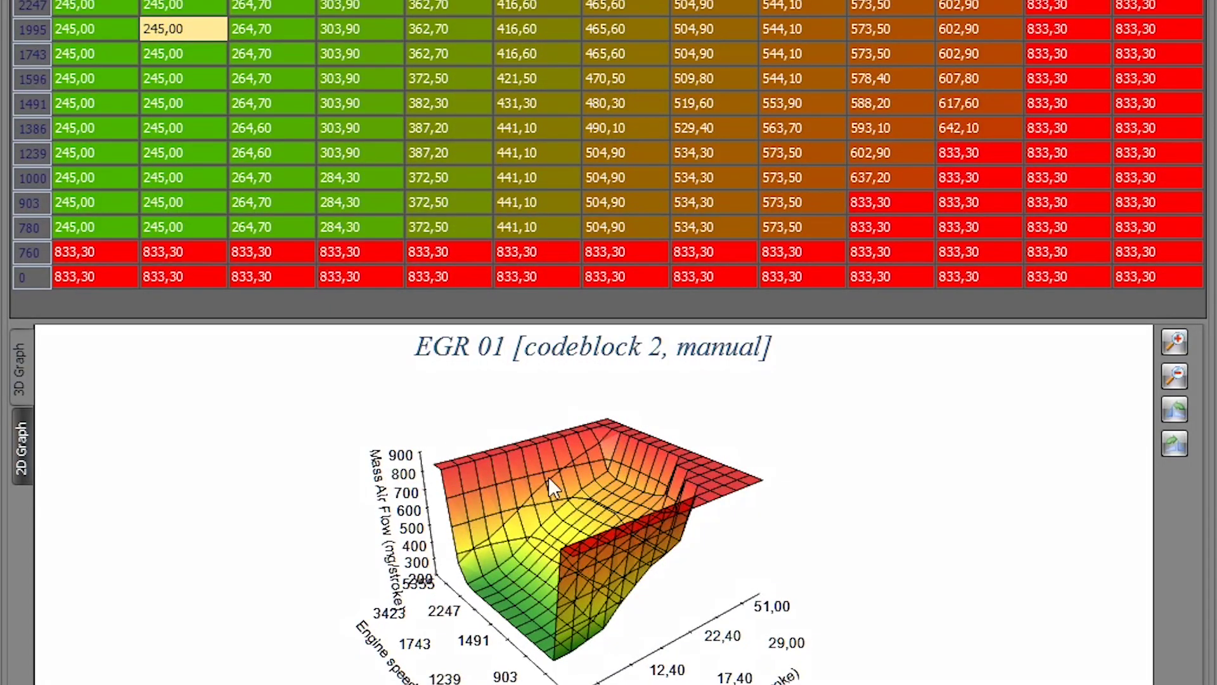
left_click_drag(549, 477, 540, 579)
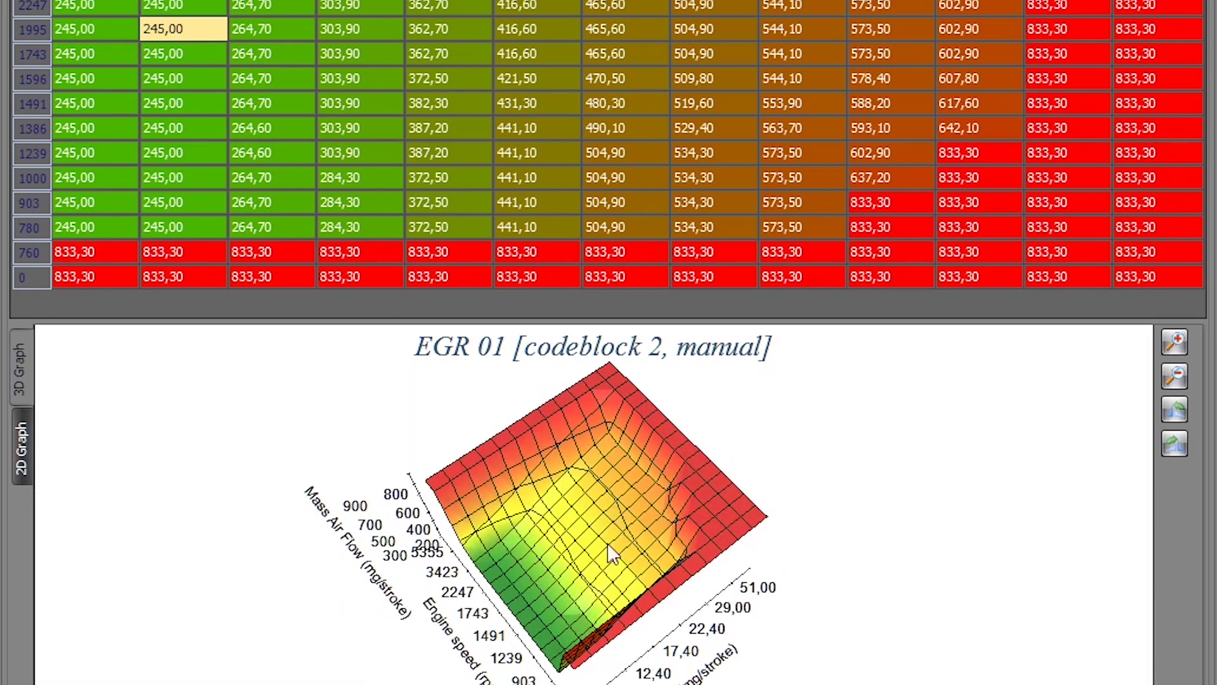
left_click_drag(608, 543, 499, 517)
left_click_drag(599, 537, 701, 551)
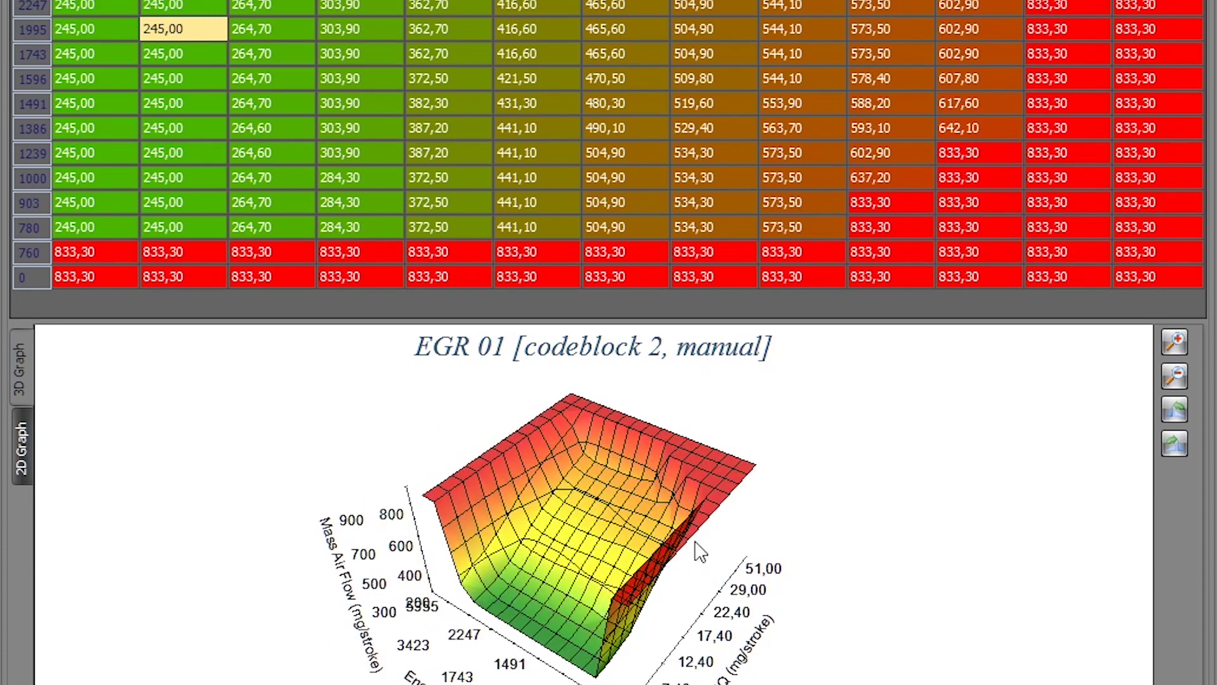
left_click(412, 6)
left_click(264, 36)
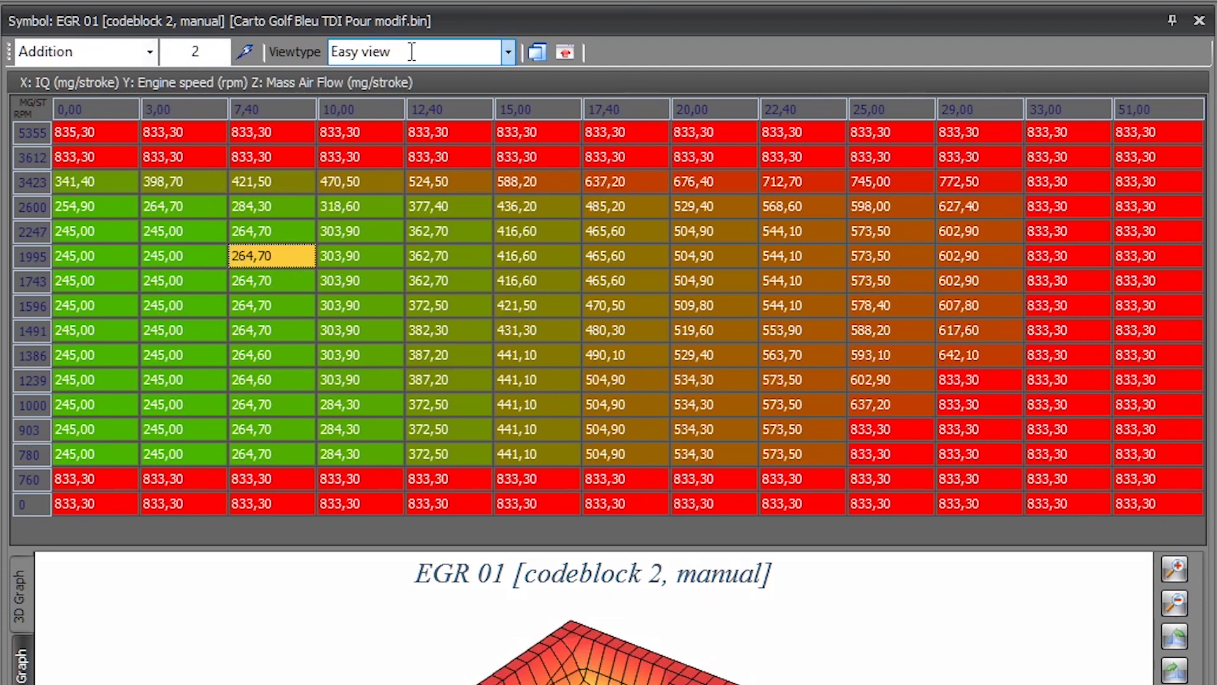
- Add 2 to the mass air flow cell at 1596 rpm in the 0,00 IQ column
left_click(69, 50)
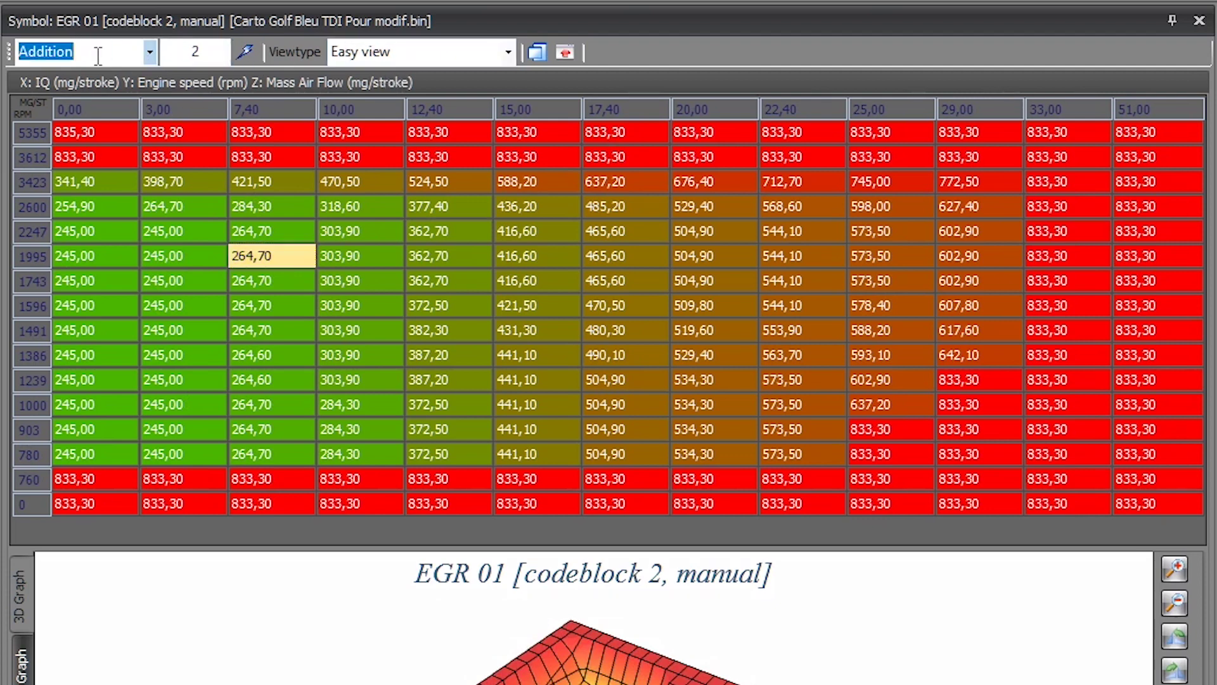
left_click(204, 52)
left_click(260, 256)
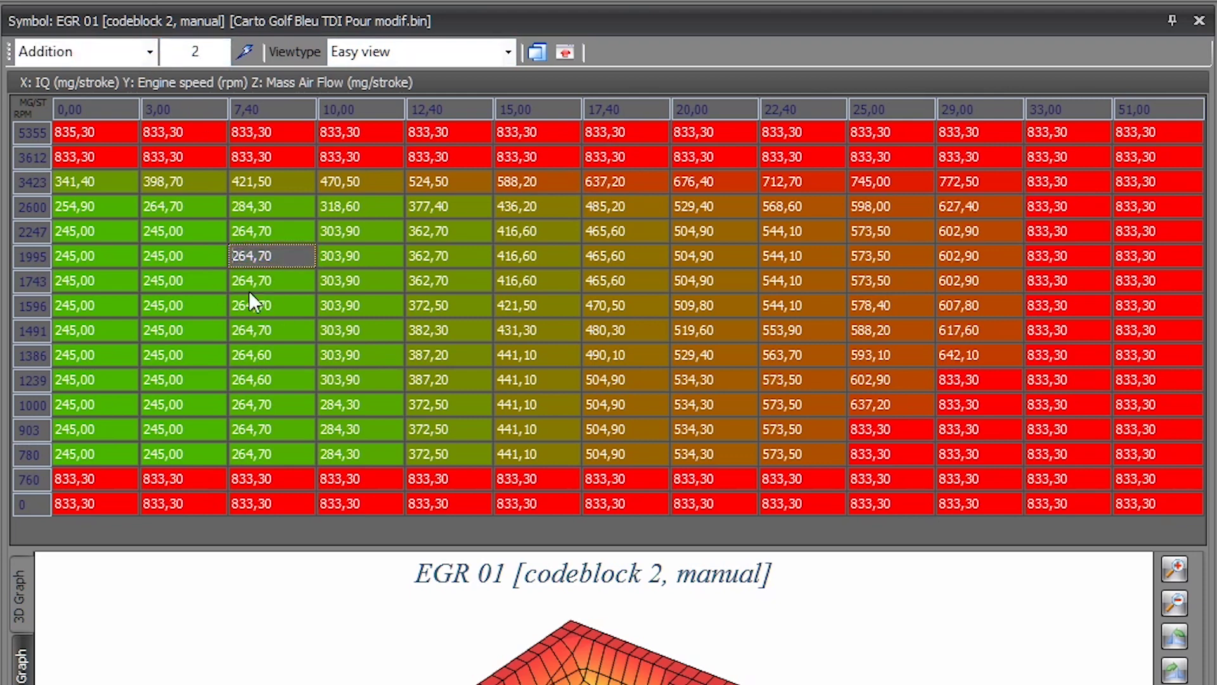
left_click(71, 332)
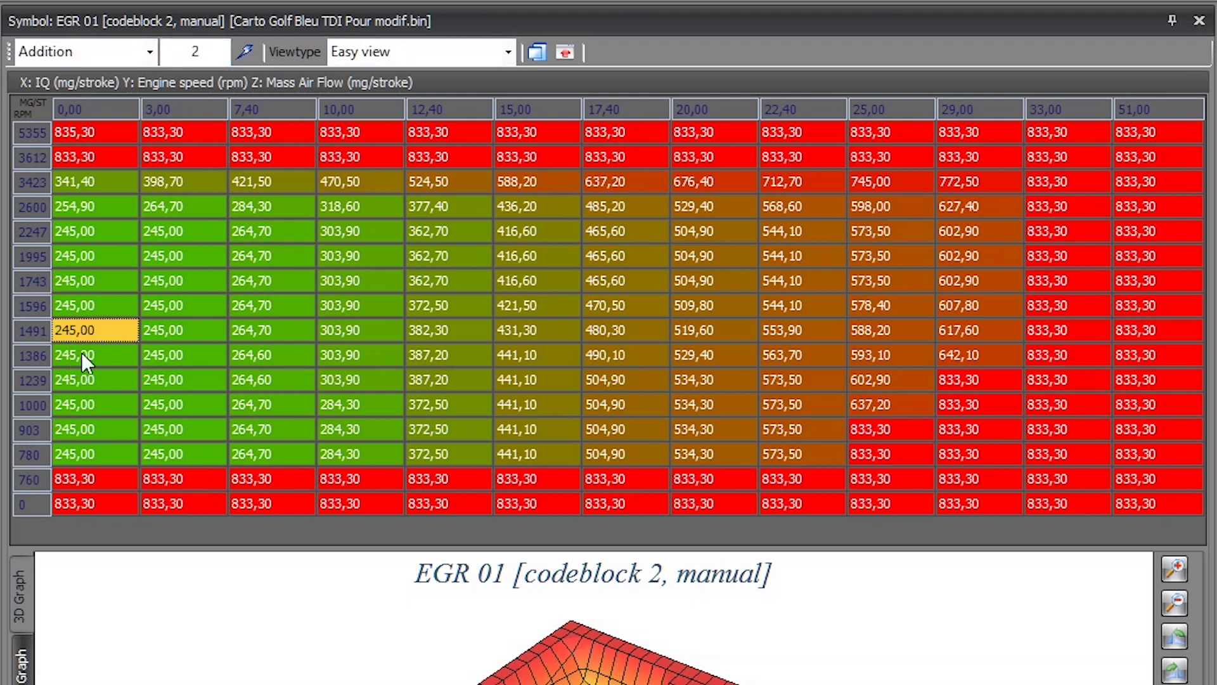
left_click(102, 307)
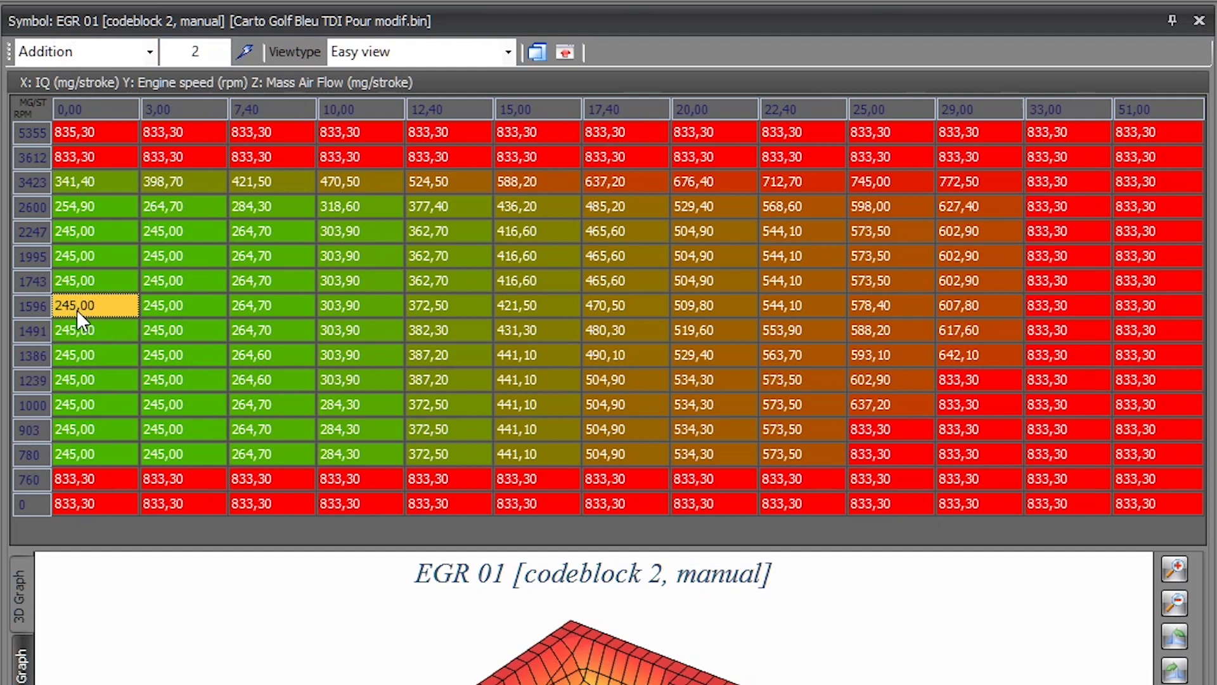
double_click(195, 52)
left_click(245, 52)
- Look through the available math operations, keep Addition, and apply -2 to the selected 1596 rpm cell
left_click(149, 52)
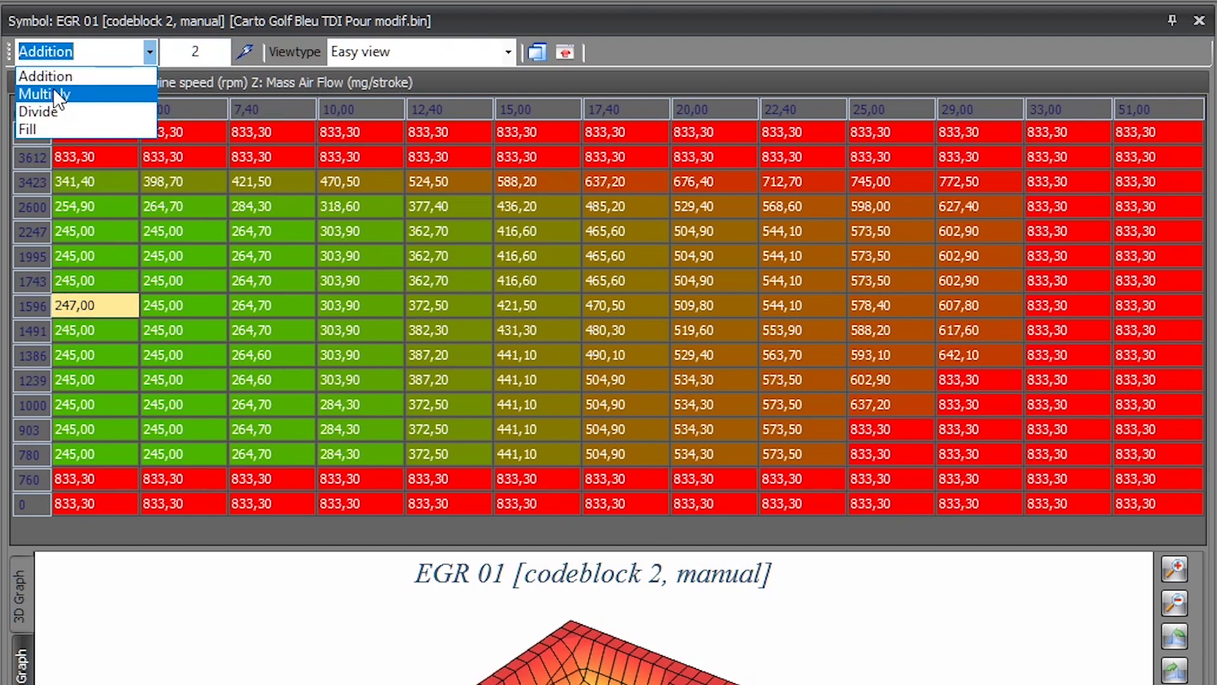
left_click(192, 52)
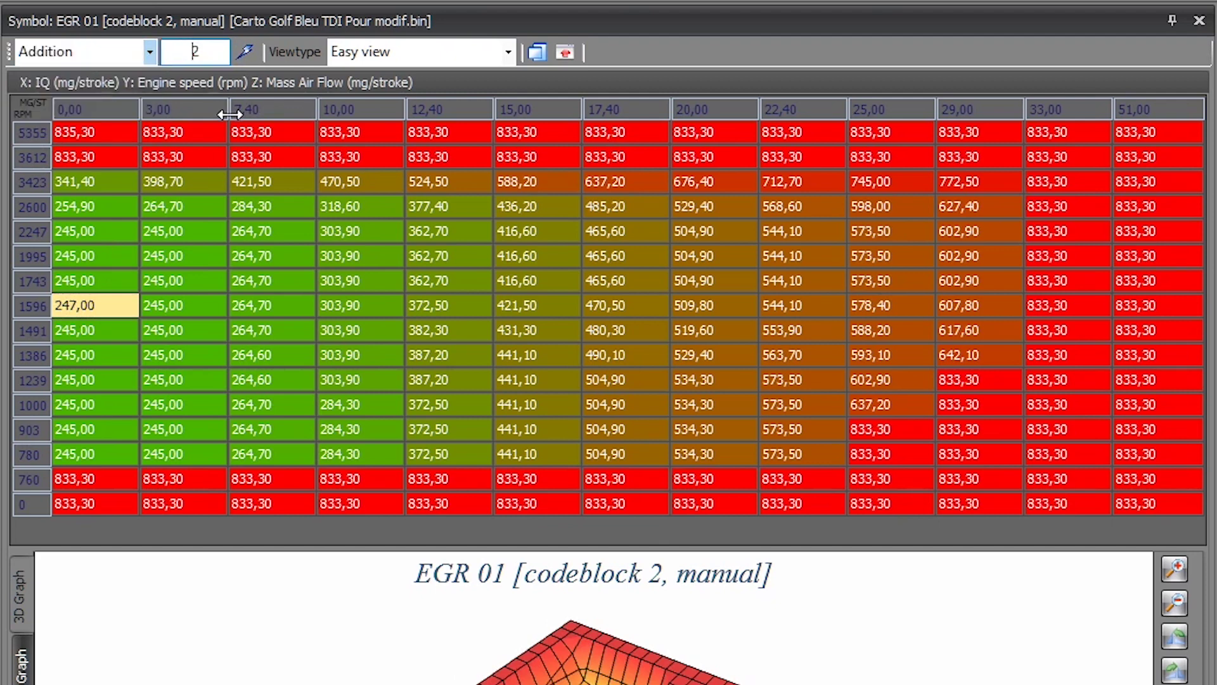
type("-")
left_click(245, 52)
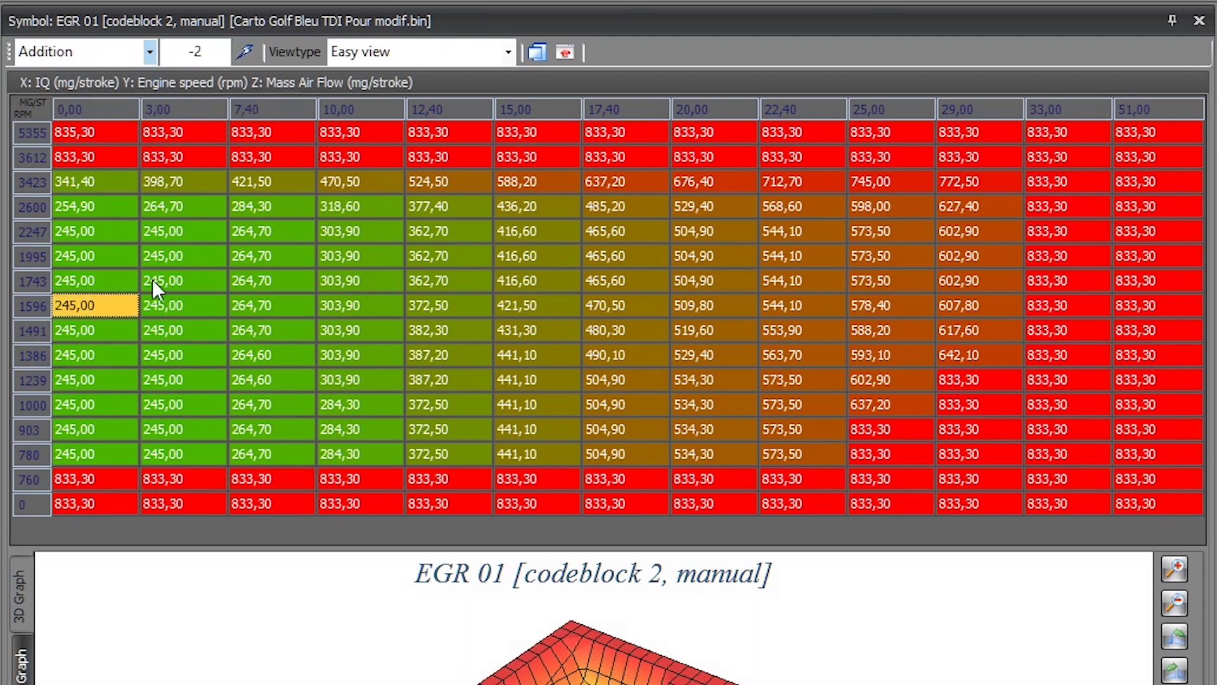
- Add 10 to the 1596 rpm cell in the 0,00 IQ column as a trial, and re-read the map to discard it
left_click(157, 347)
left_click(151, 302)
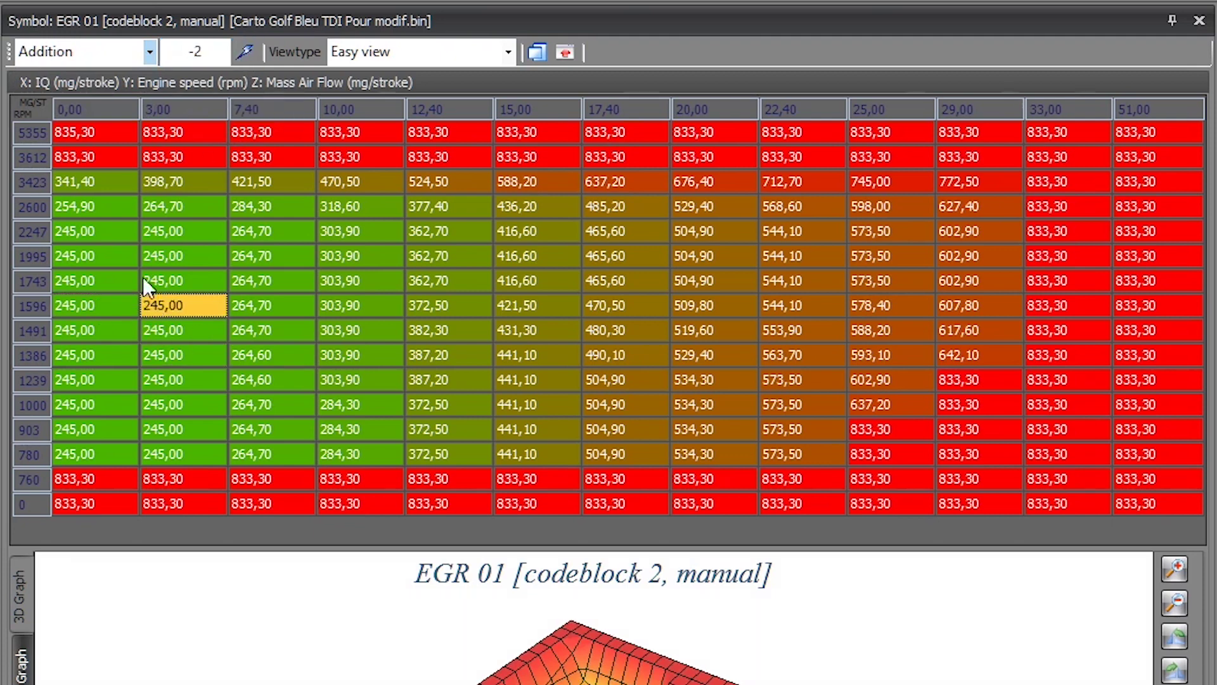
left_click(106, 298)
double_click(216, 54)
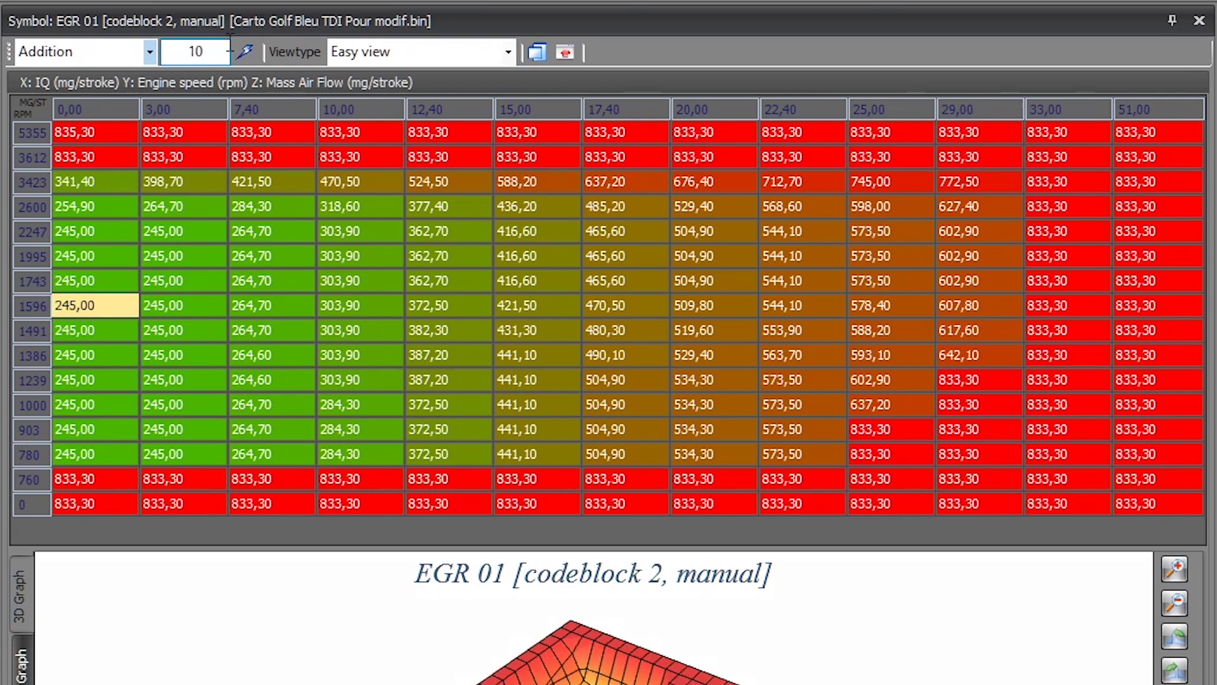
left_click(246, 49)
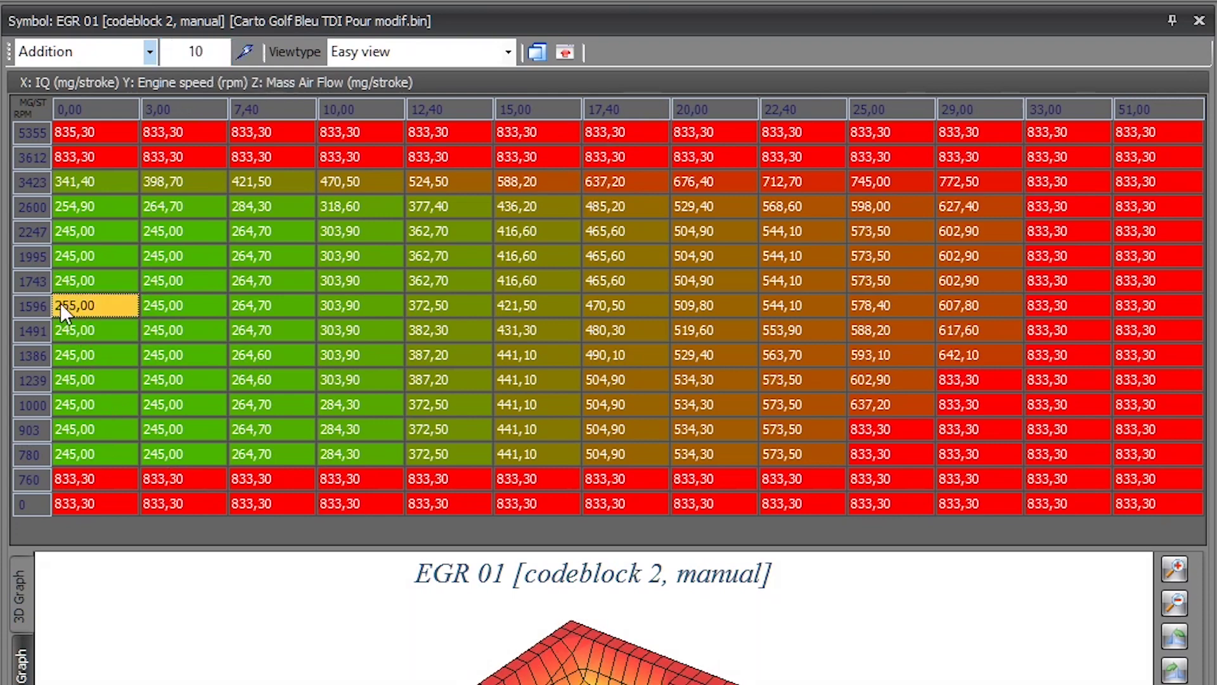
left_click_drag(568, 463, 481, 511)
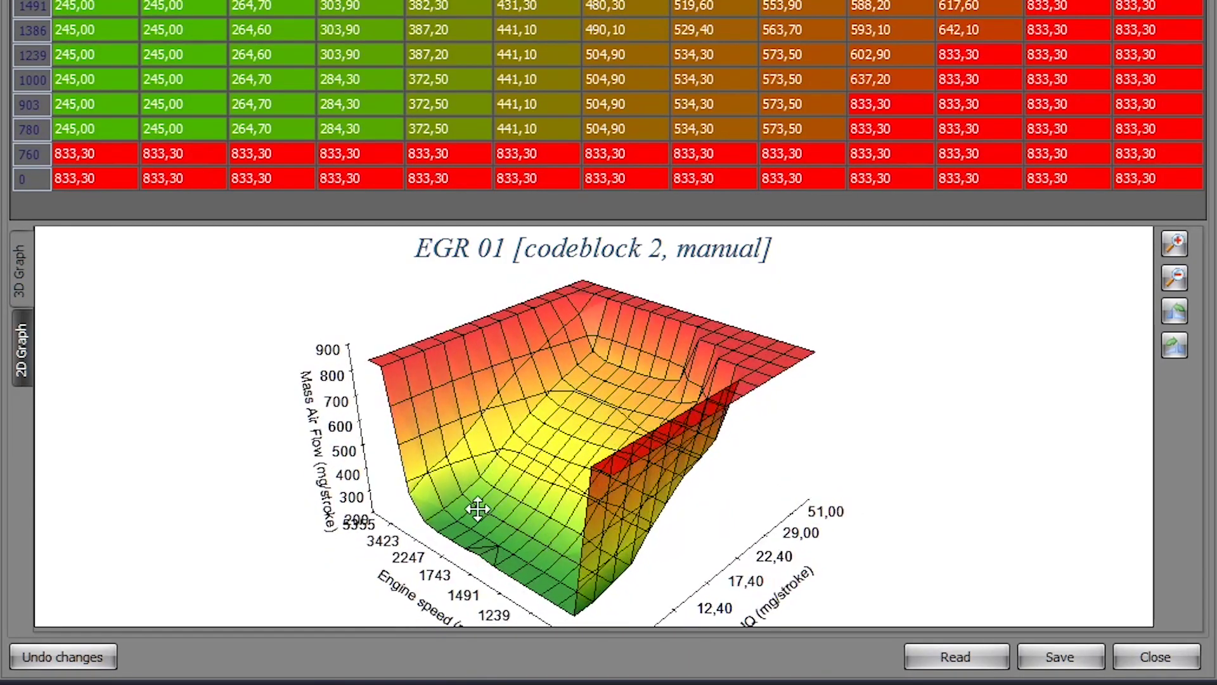
left_click(934, 659)
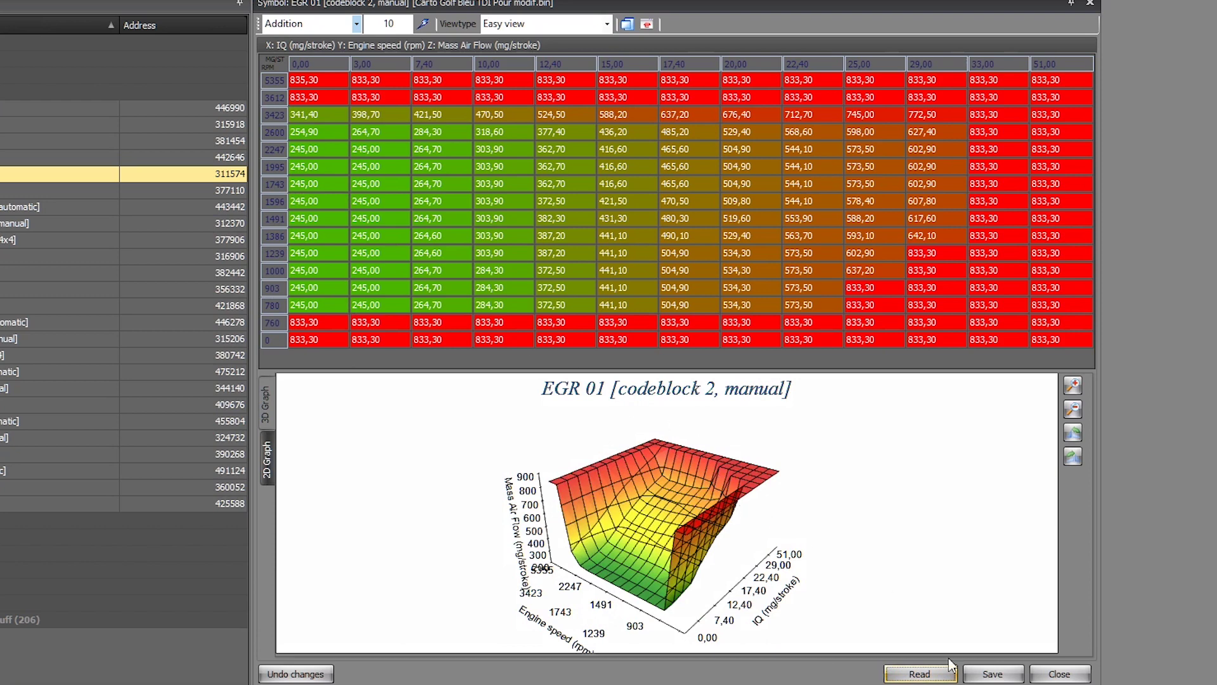
- Add 10 to the 1491 rpm cells in the 0,00, 3,00 and 7,40 IQ columns and inspect the surface
left_click_drag(289, 220, 451, 215)
left_click(392, 22)
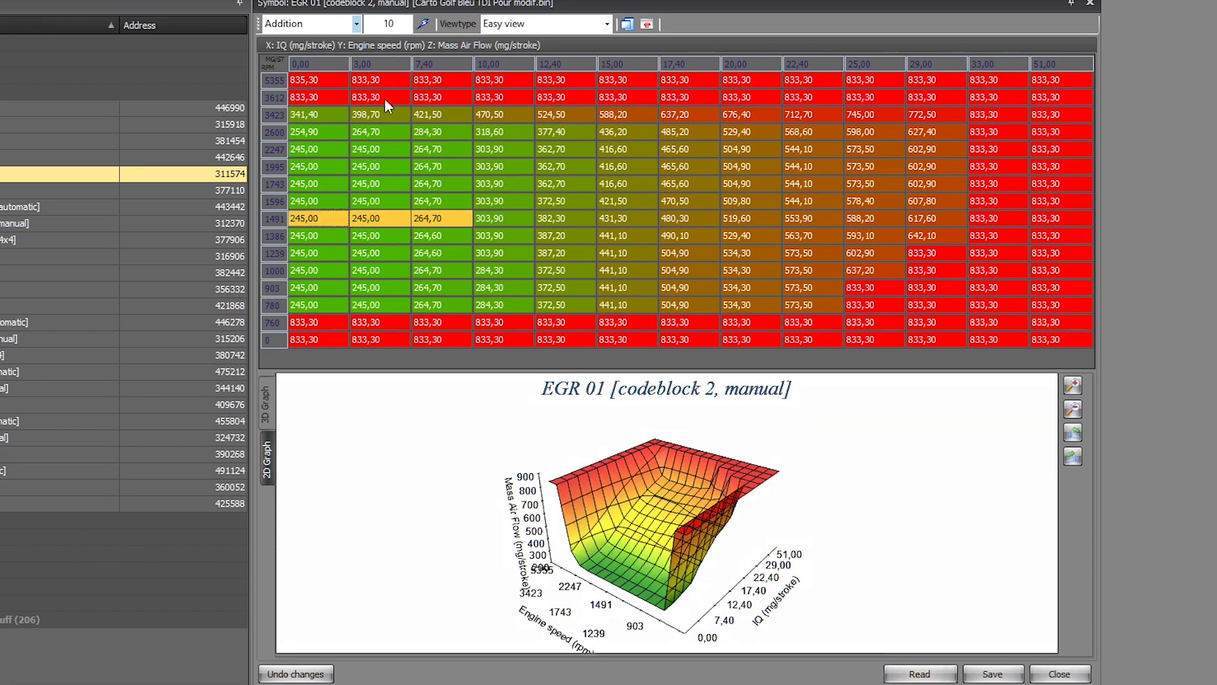
left_click(423, 29)
left_click_drag(629, 516, 583, 505)
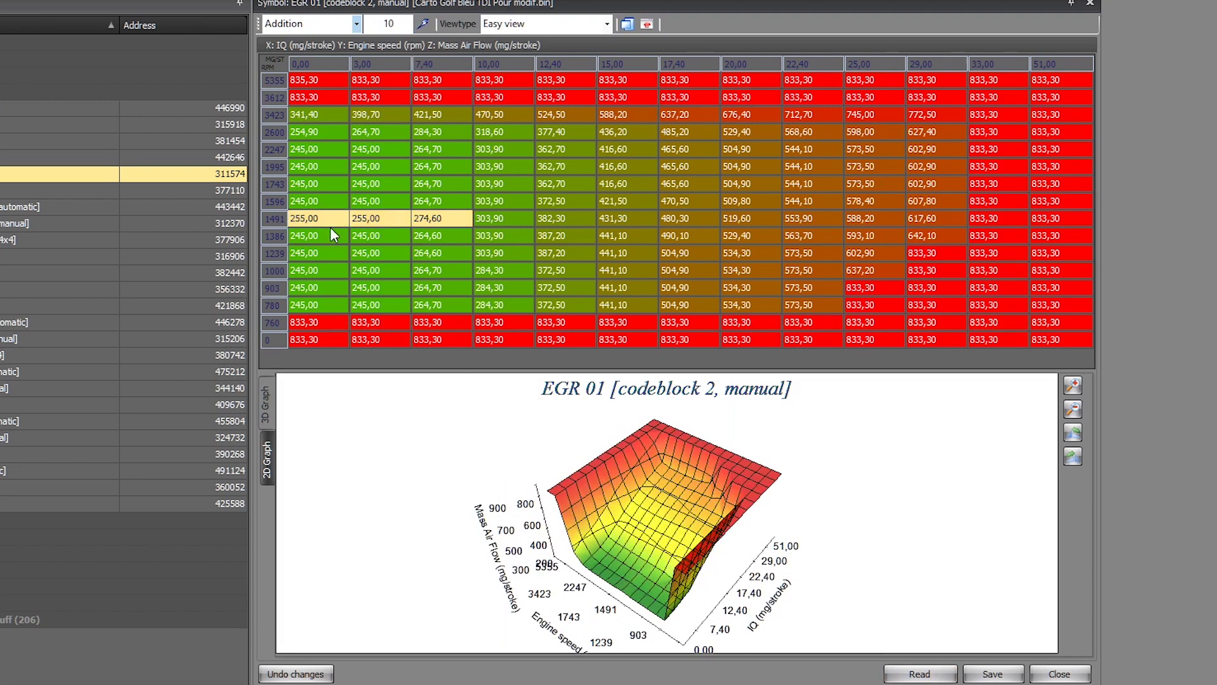
- Keep adding 10 to the 1491 rpm cells until the 0,00 and 3,00 IQ columns reach 365,00 and 7,40 reaches 384,60
left_click(424, 24)
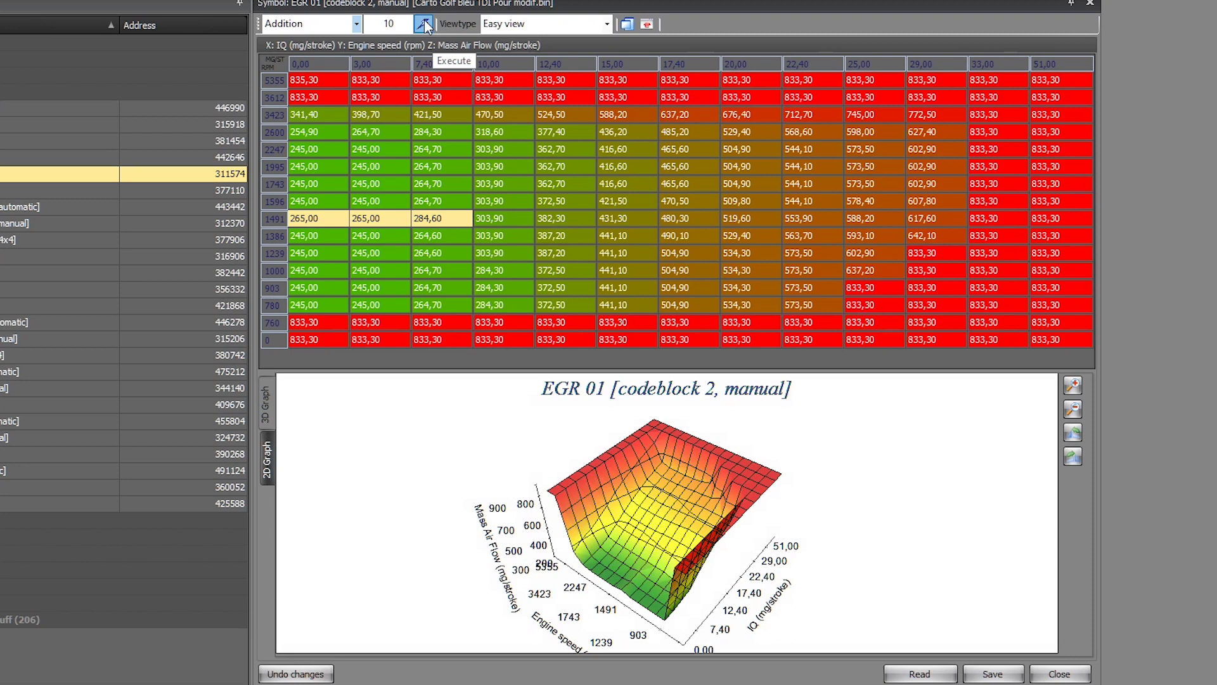
left_click(424, 23)
left_click(424, 24)
left_click(424, 23)
left_click(424, 23)
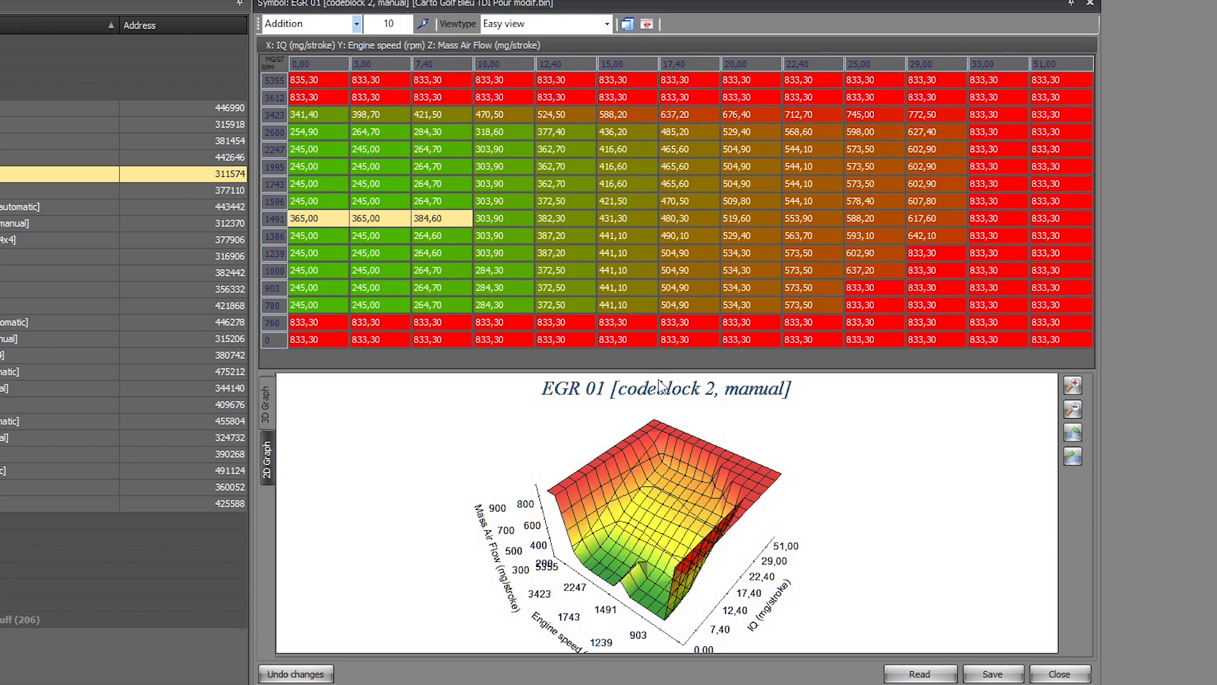
- Examine the peak at 1491 rpm on the 3D surface from several angles, and re-read the map to discard the additions
left_click_drag(659, 385, 659, 598)
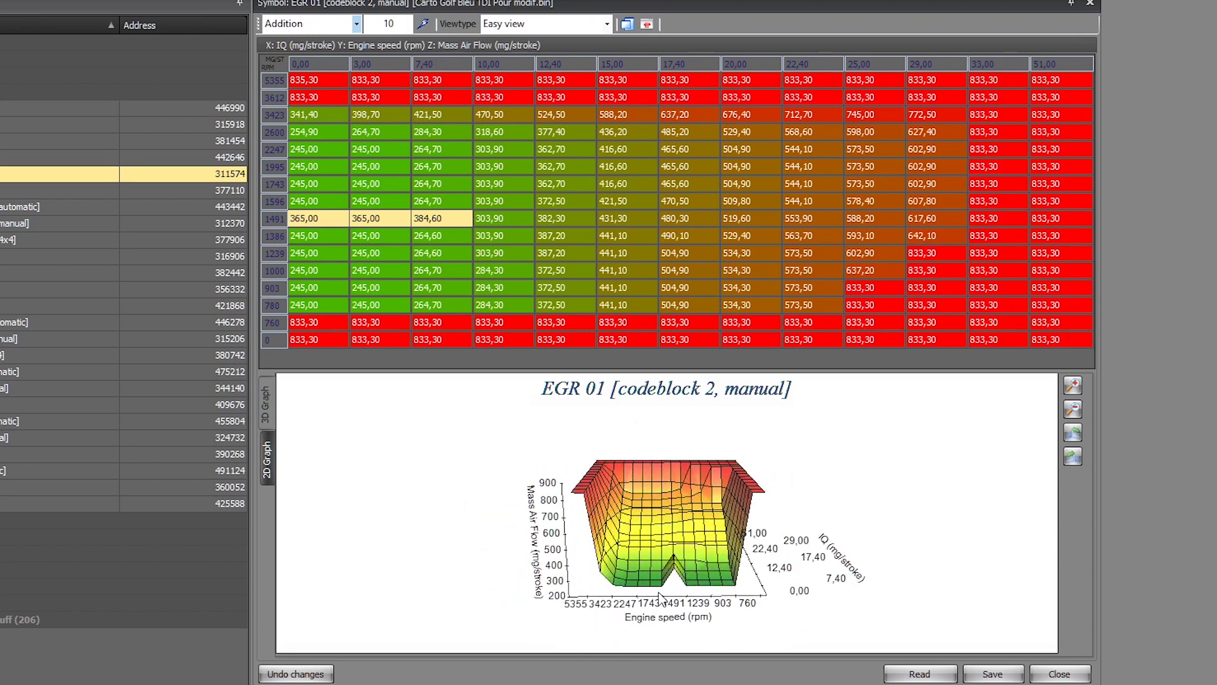
scroll(673, 572, "up", 5)
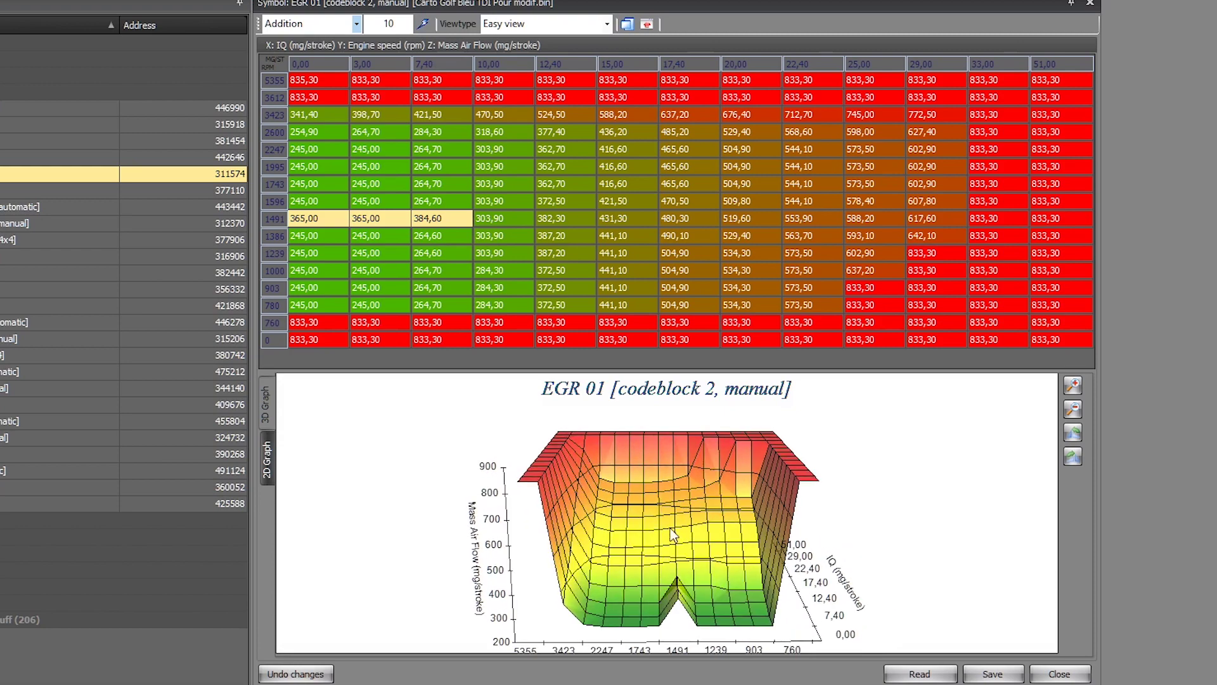
left_click_drag(680, 580, 537, 528)
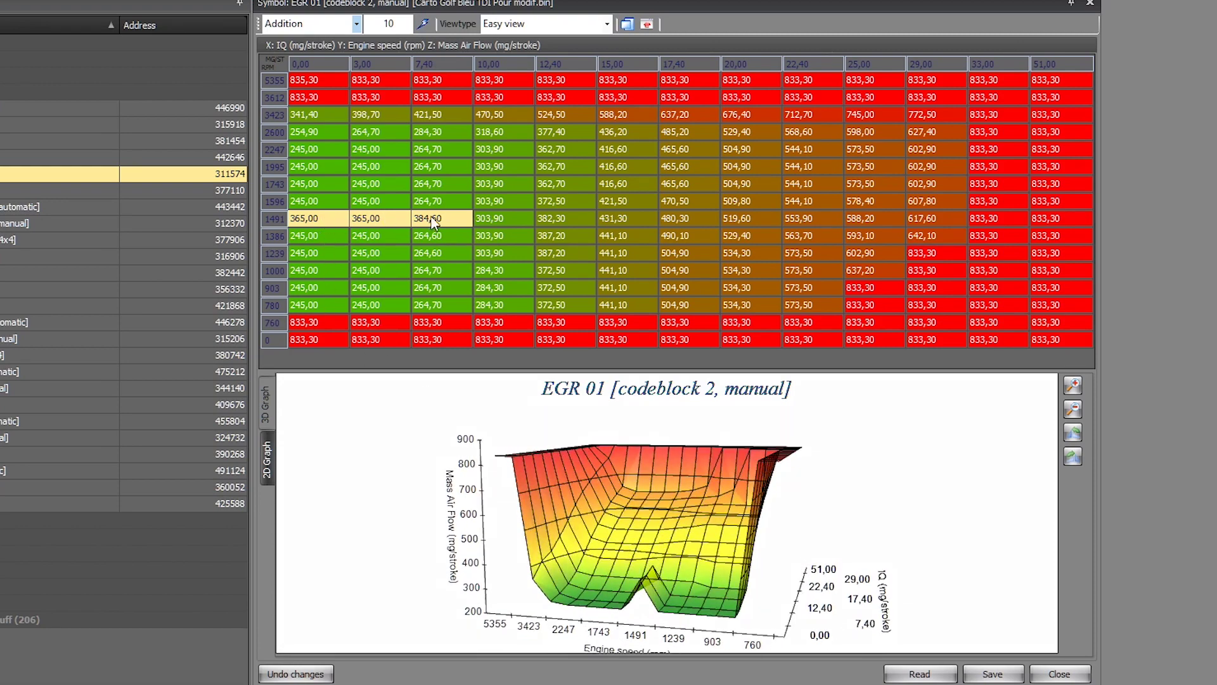
left_click_drag(671, 493, 614, 499)
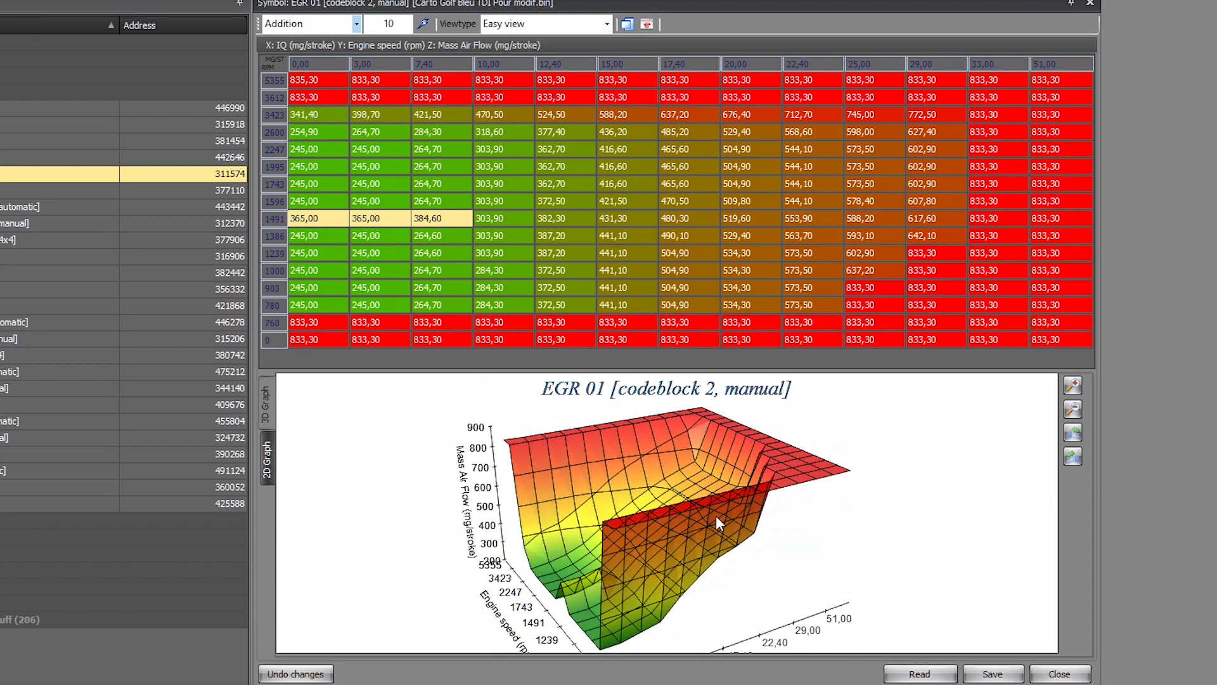
left_click_drag(716, 515, 767, 574)
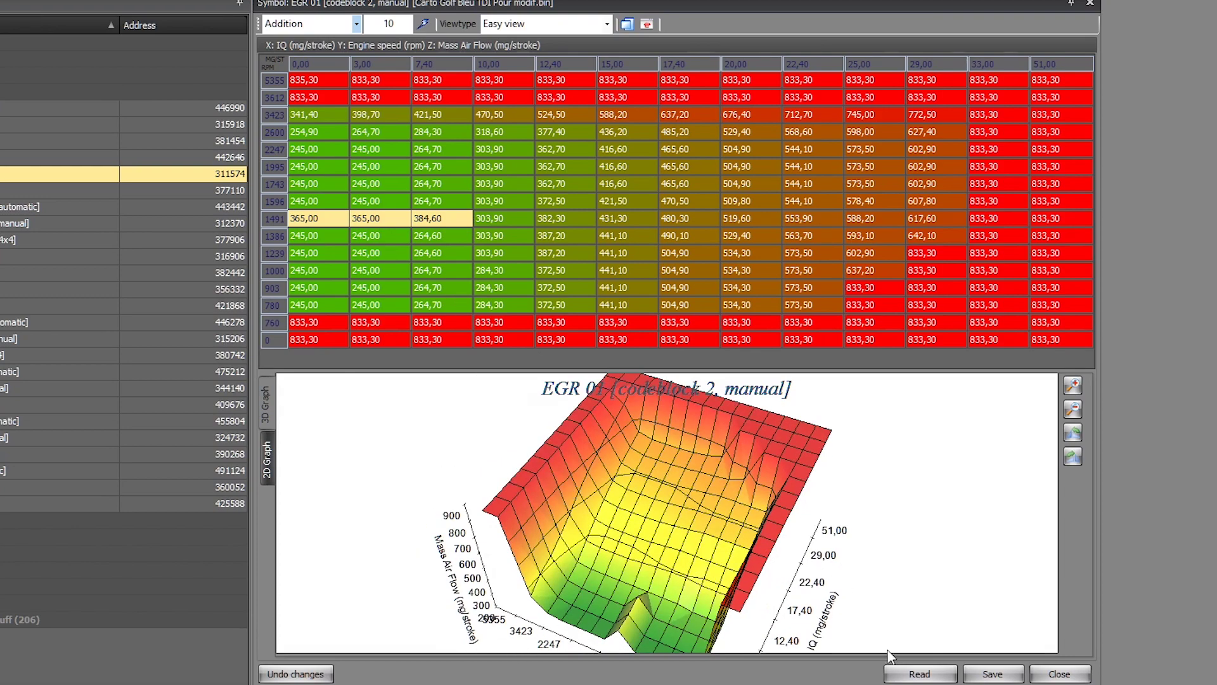
left_click(921, 675)
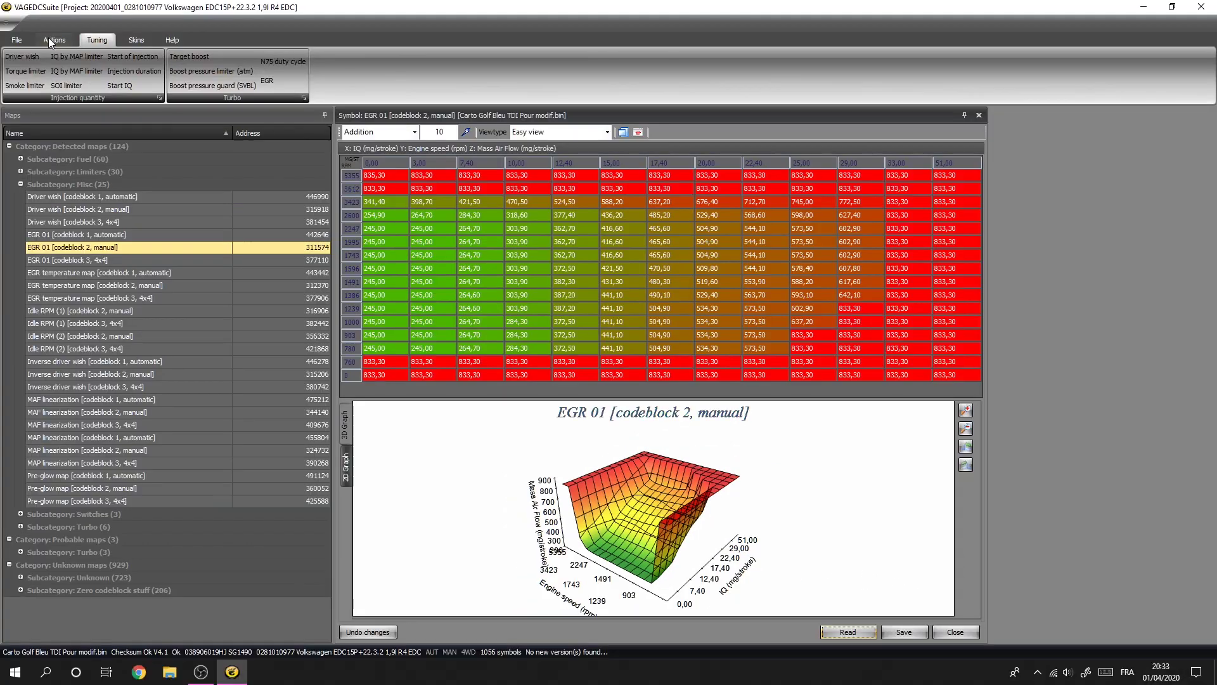
- Fill the 1491 rpm cell in the 0,00 IQ column with 200
scroll(50, 55, "up", 1)
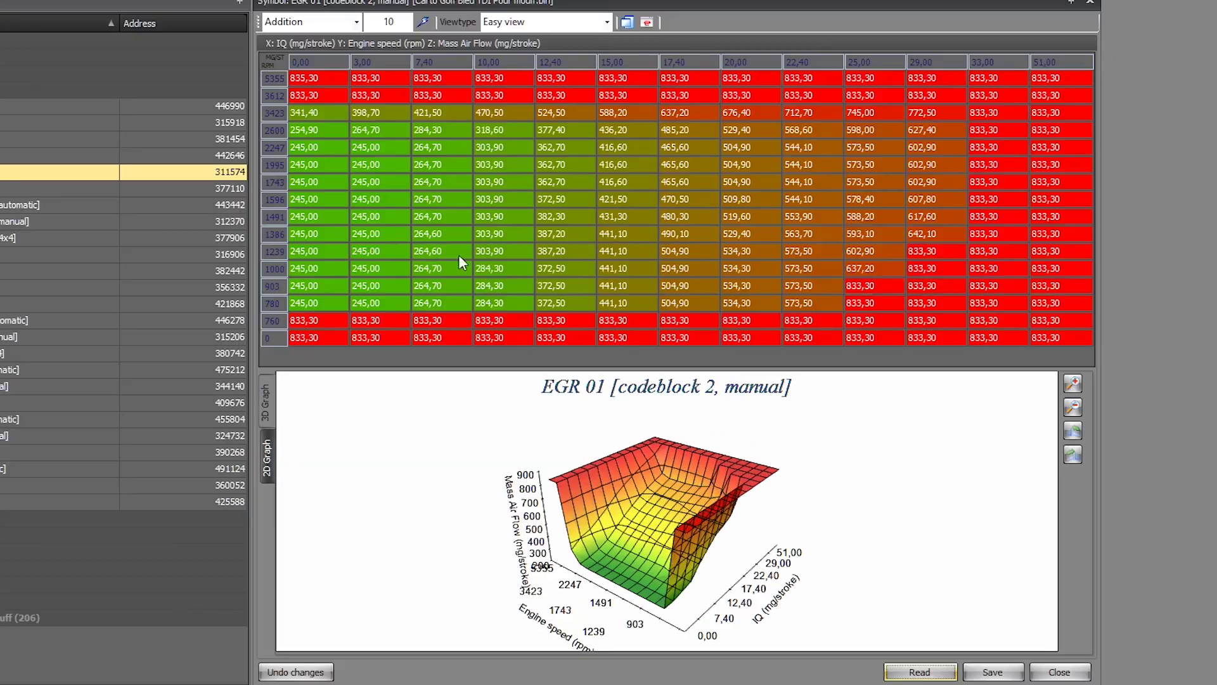
left_click(473, 309)
key("Up")
key("Up")
key("Up")
left_click_drag(307, 216, 444, 218)
left_click(361, 216)
left_click(320, 216)
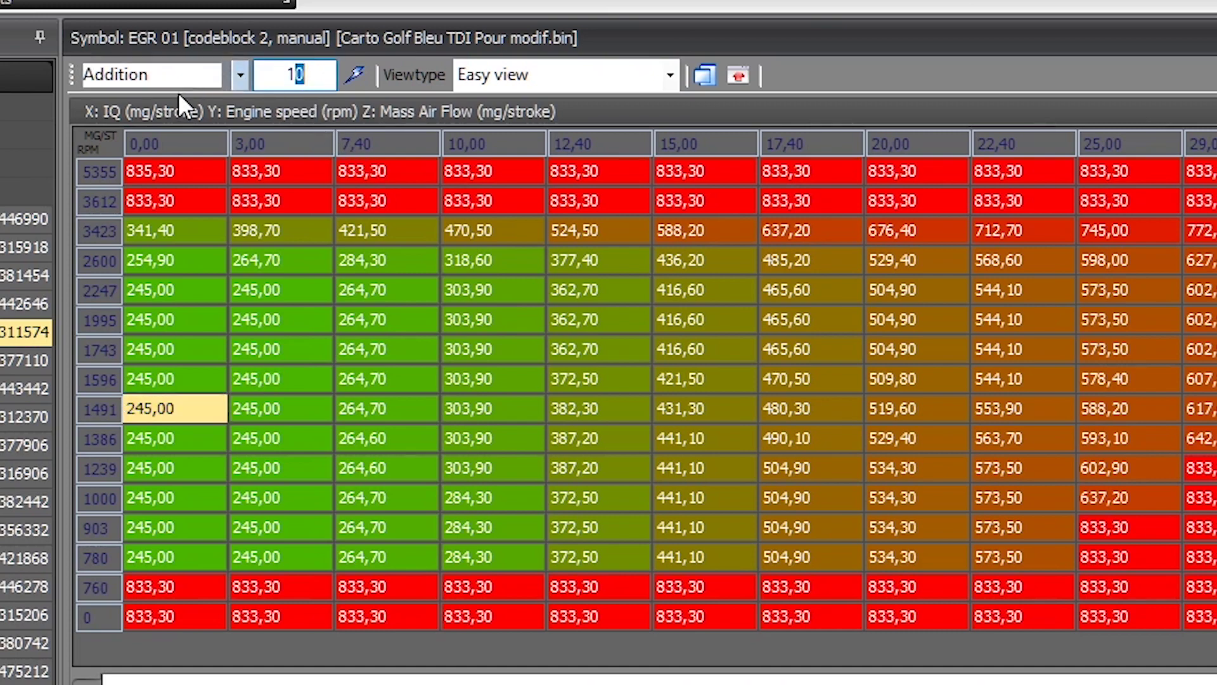
left_click(241, 74)
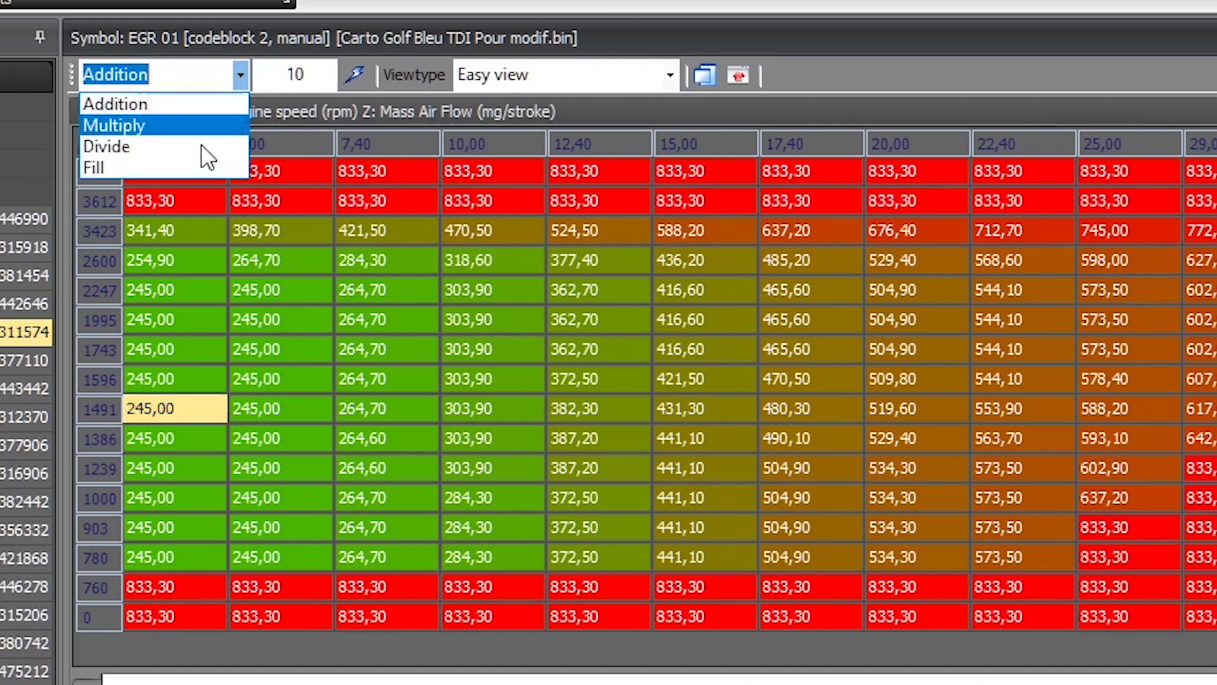
left_click(155, 167)
key("Tab")
type("200")
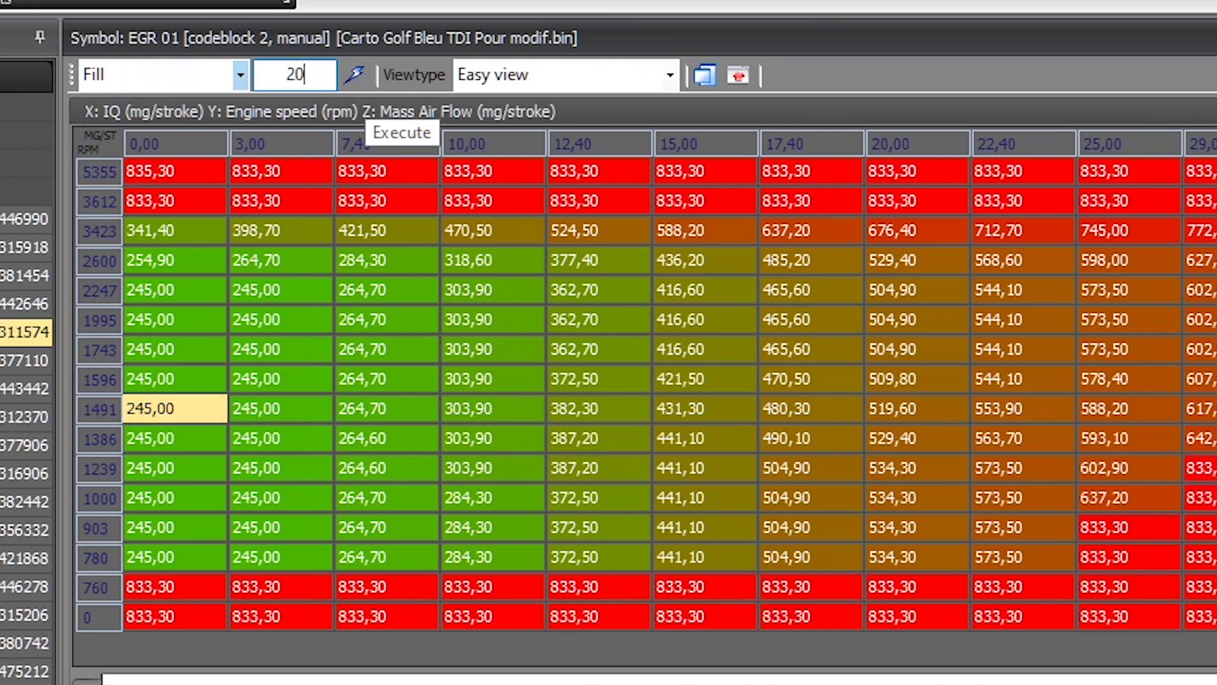
left_click(355, 75)
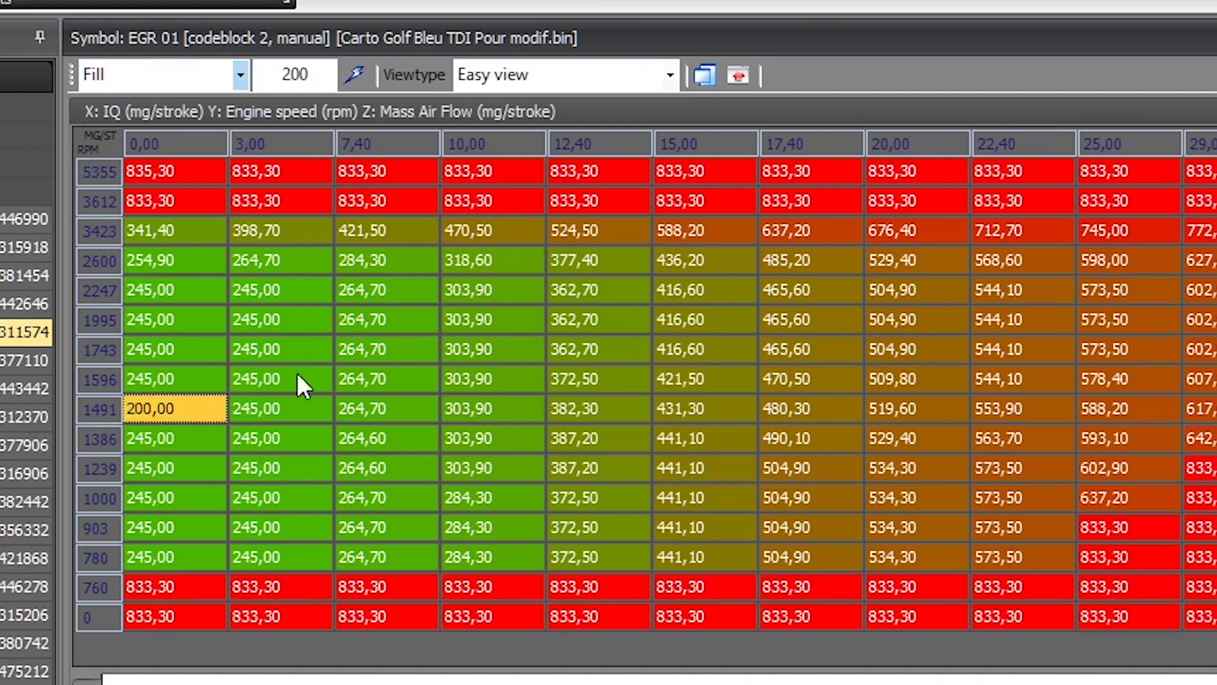
- Try to multiply the 1596 rpm cells in the 0,00, 3,00 and 7,40 IQ columns by 1.1
left_click(172, 497)
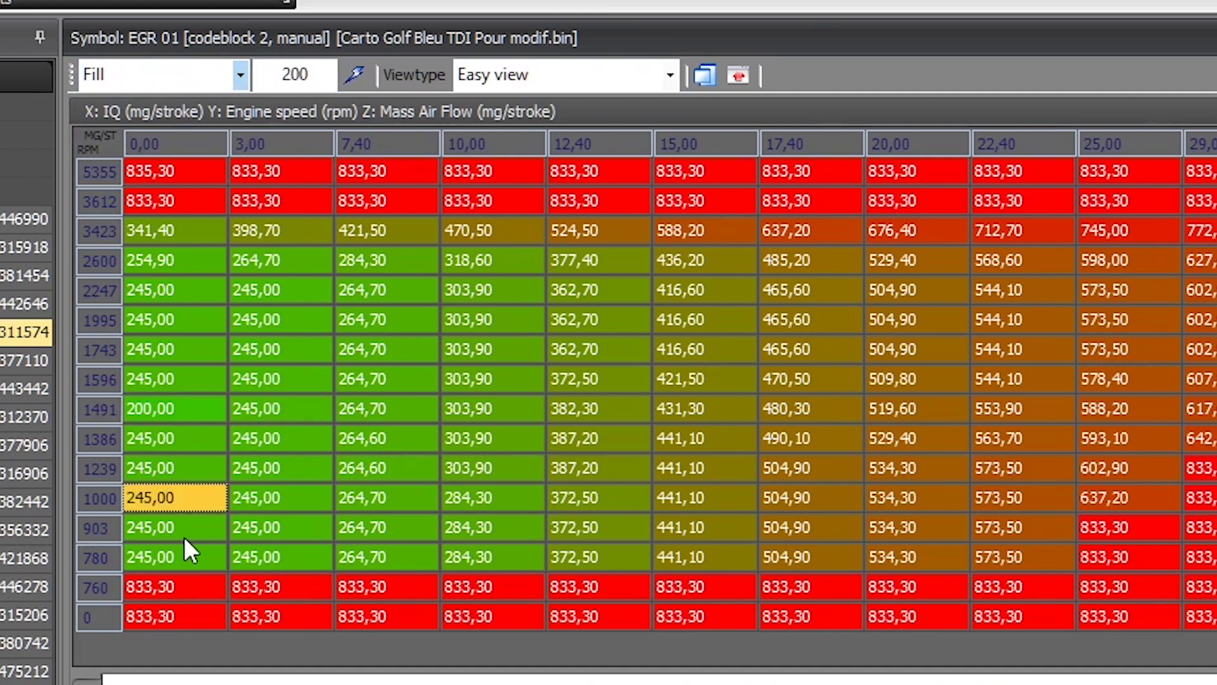
left_click_drag(158, 549, 711, 271)
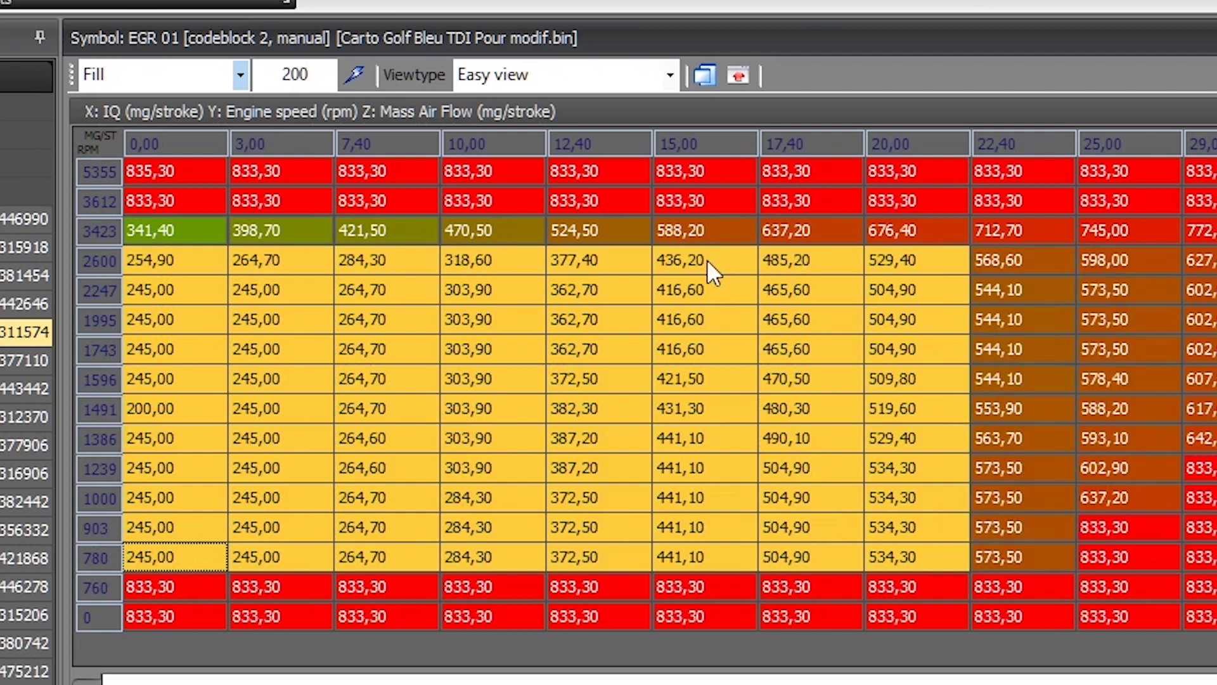
left_click(493, 349)
left_click_drag(159, 372, 394, 373)
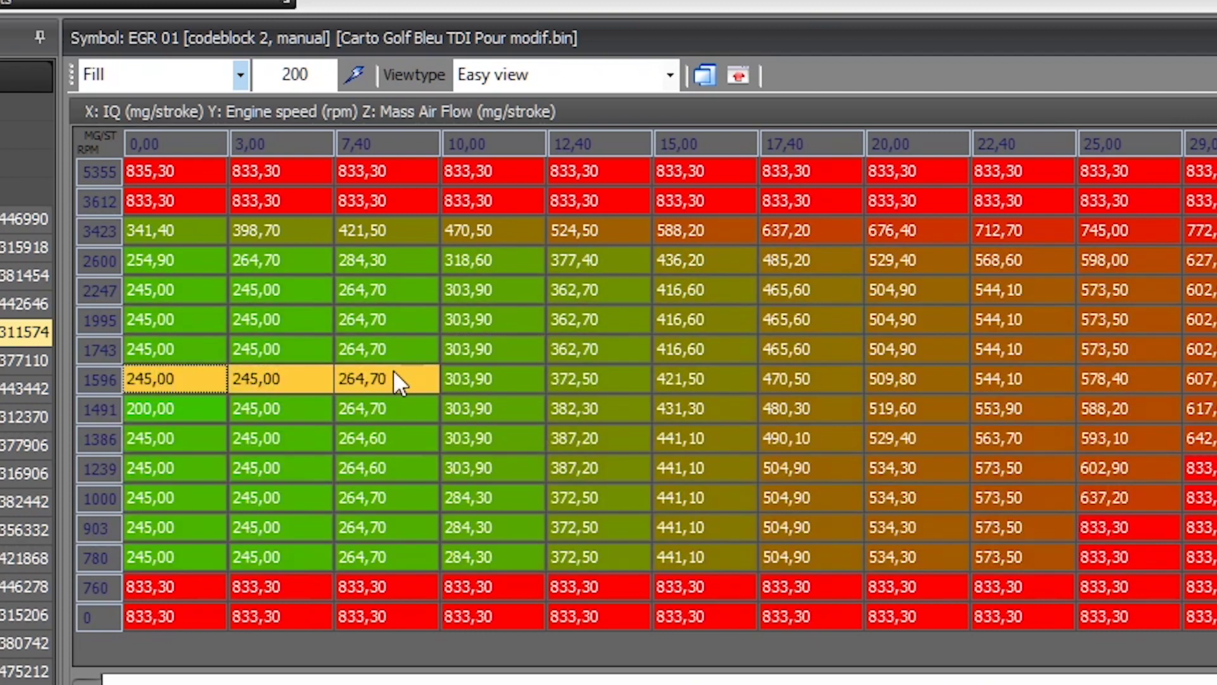
left_click(240, 73)
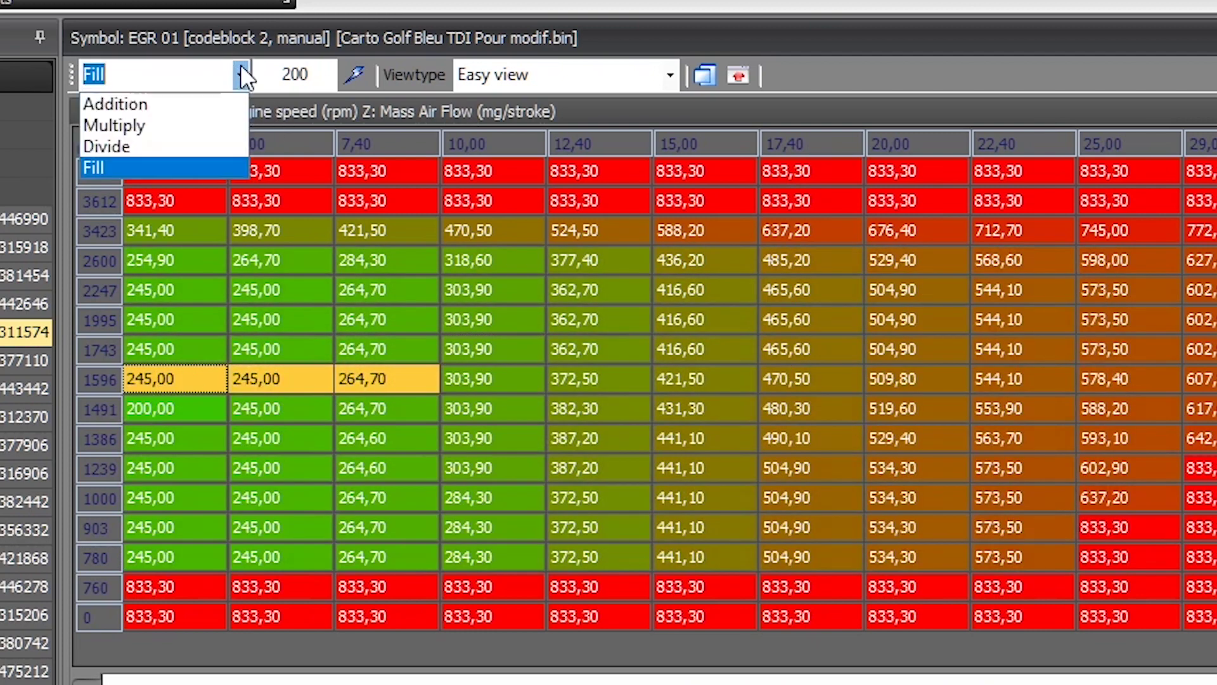
left_click(175, 123)
left_click(298, 73)
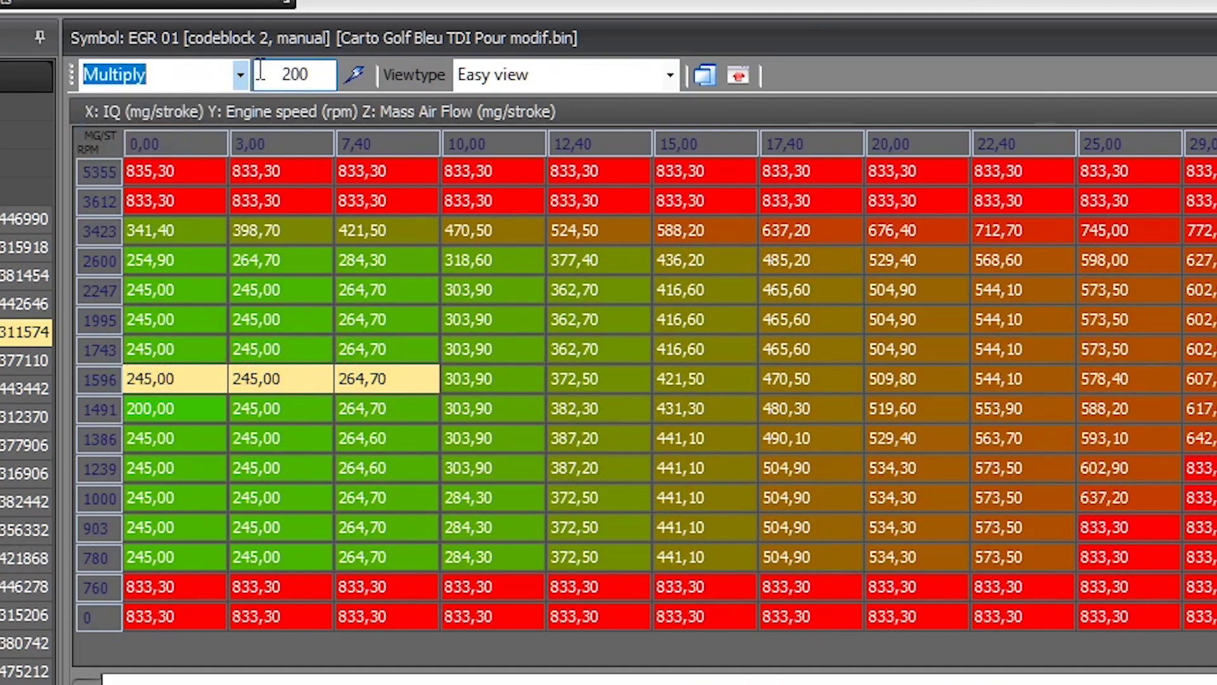
double_click(299, 70)
type("1.1")
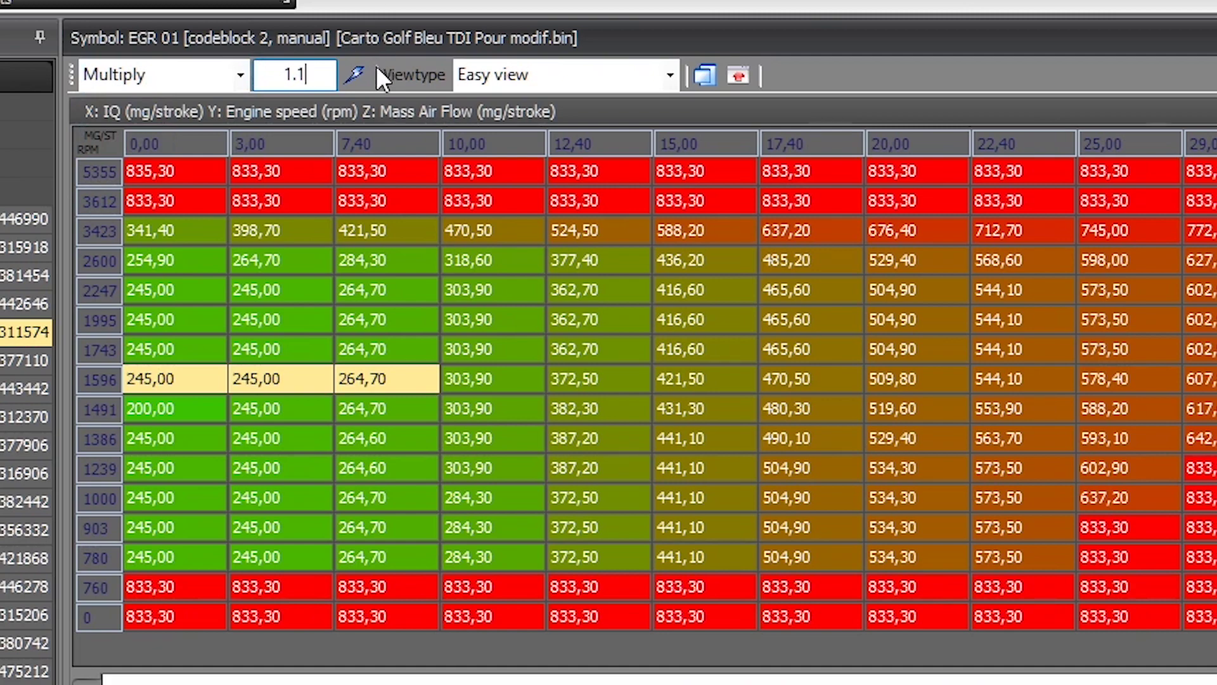
left_click(353, 74)
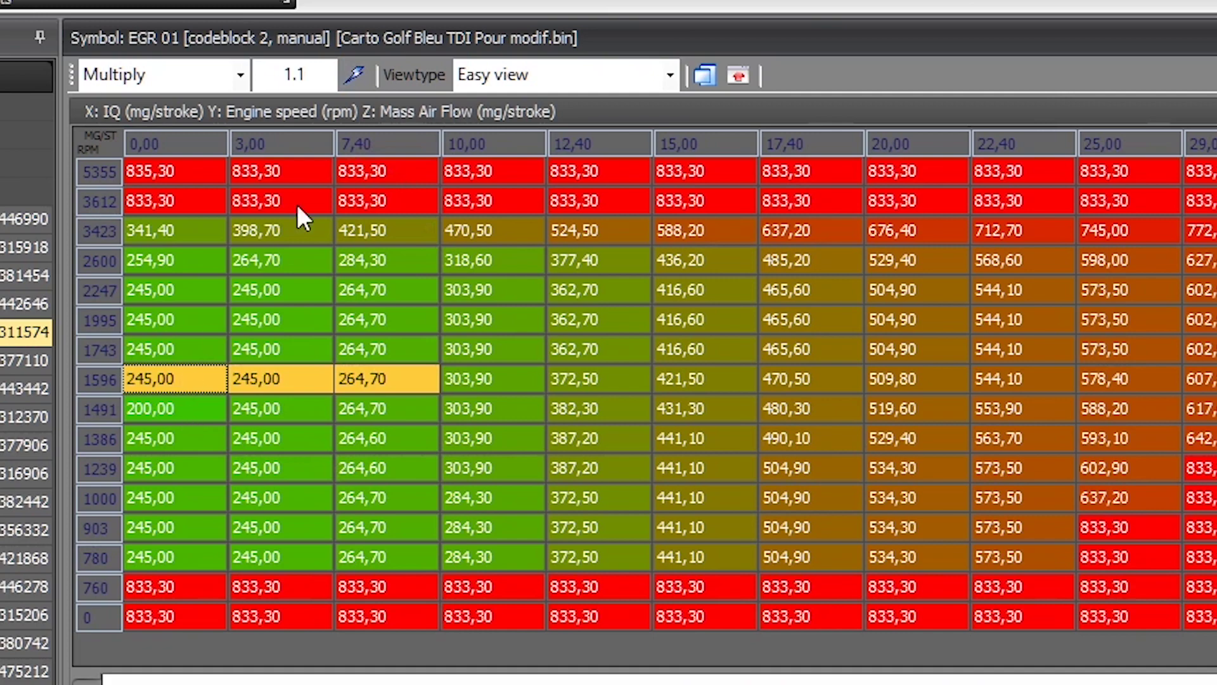
left_click(251, 319)
left_click_drag(190, 380, 365, 374)
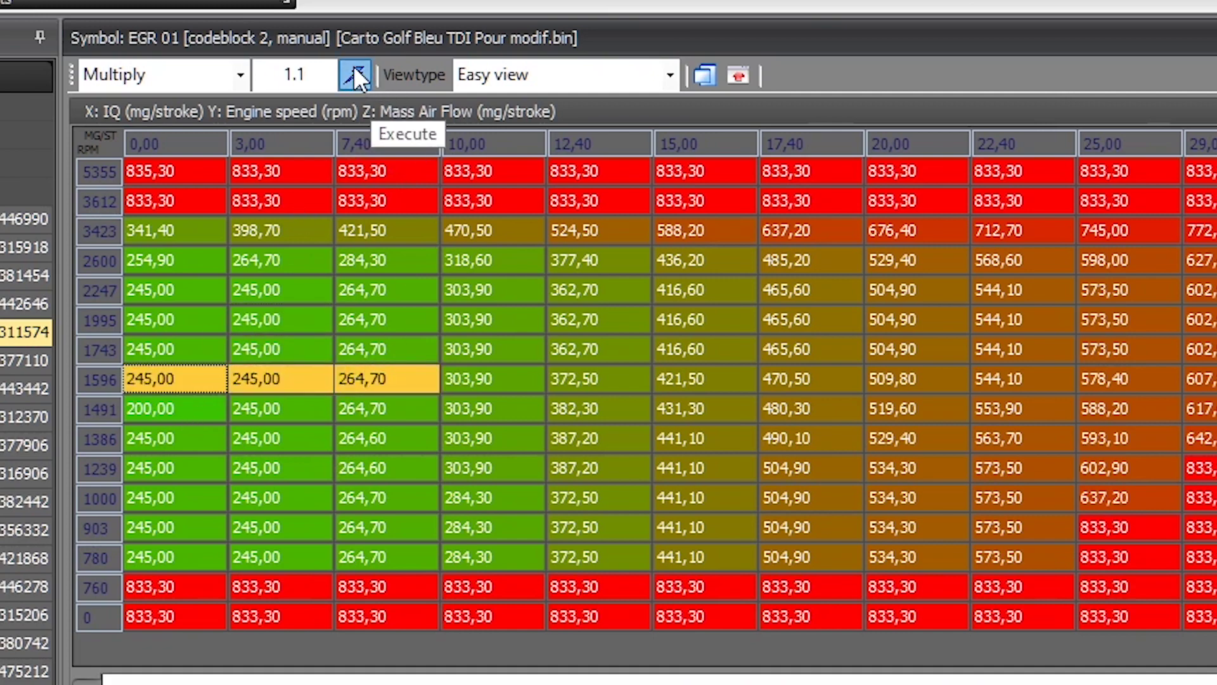
- Multiply the 1596 and 1491 rpm cells in the 0,00 and 3,00 IQ columns by 1,1, written with a decimal comma
left_click_drag(279, 379, 274, 342)
left_click(241, 74)
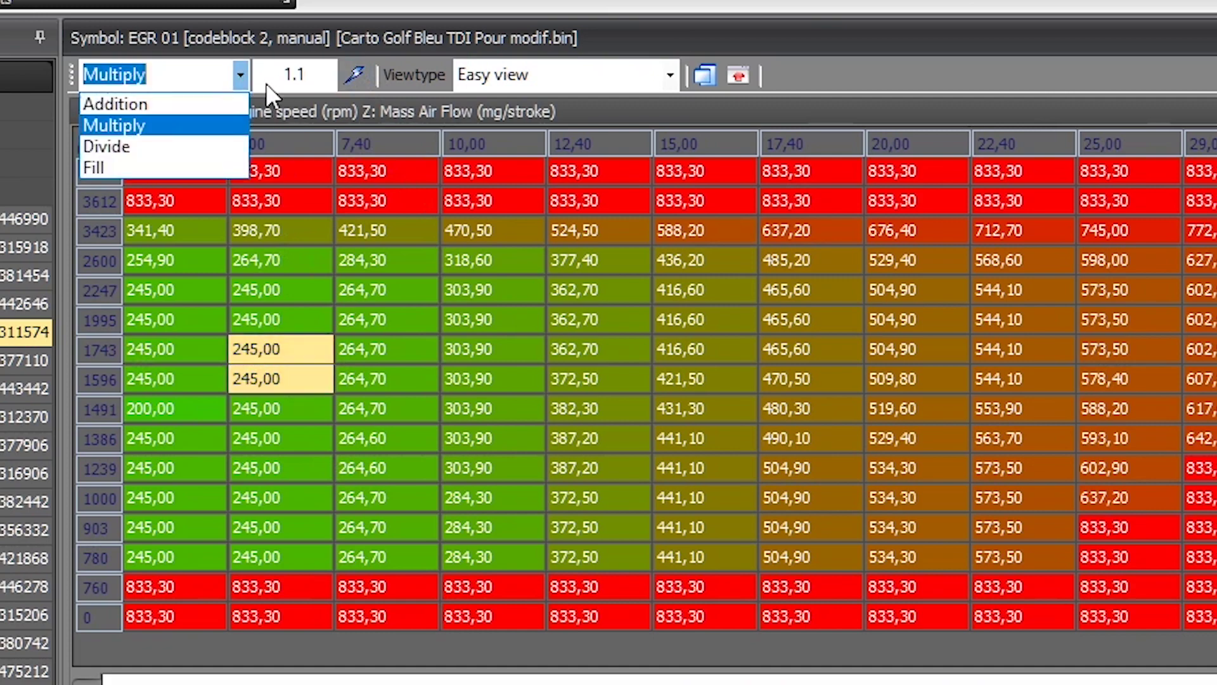
left_click(241, 74)
left_click_drag(221, 379, 279, 409)
left_click(311, 74)
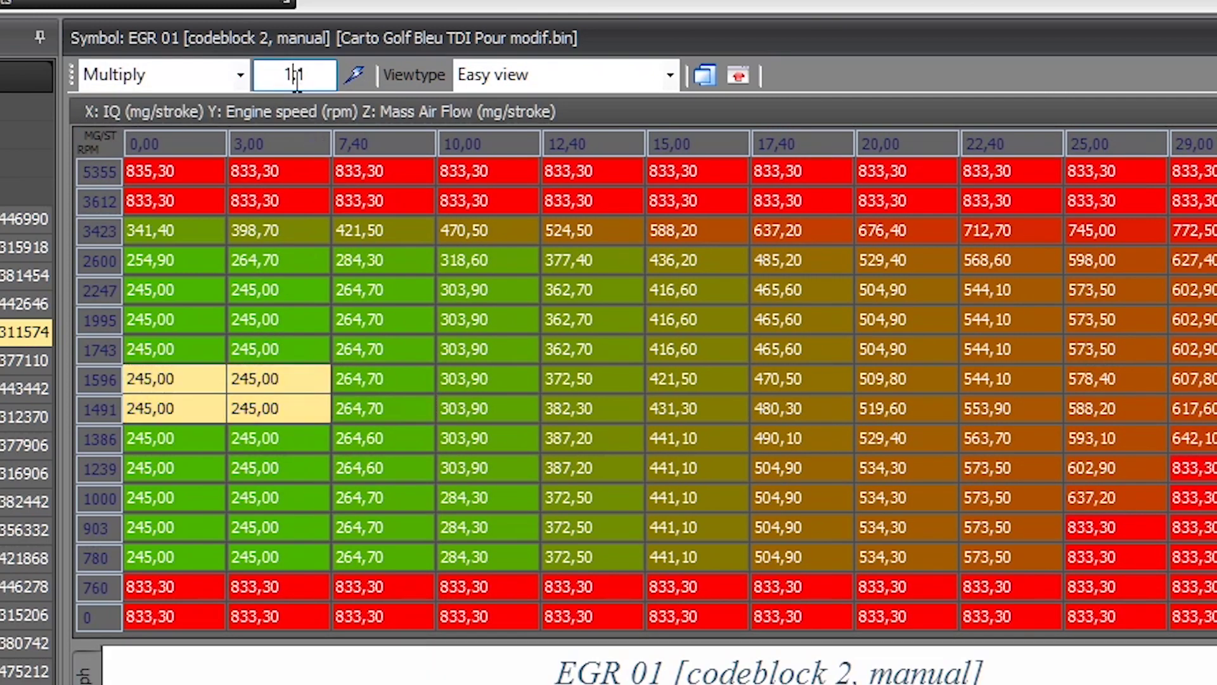
left_click(353, 74)
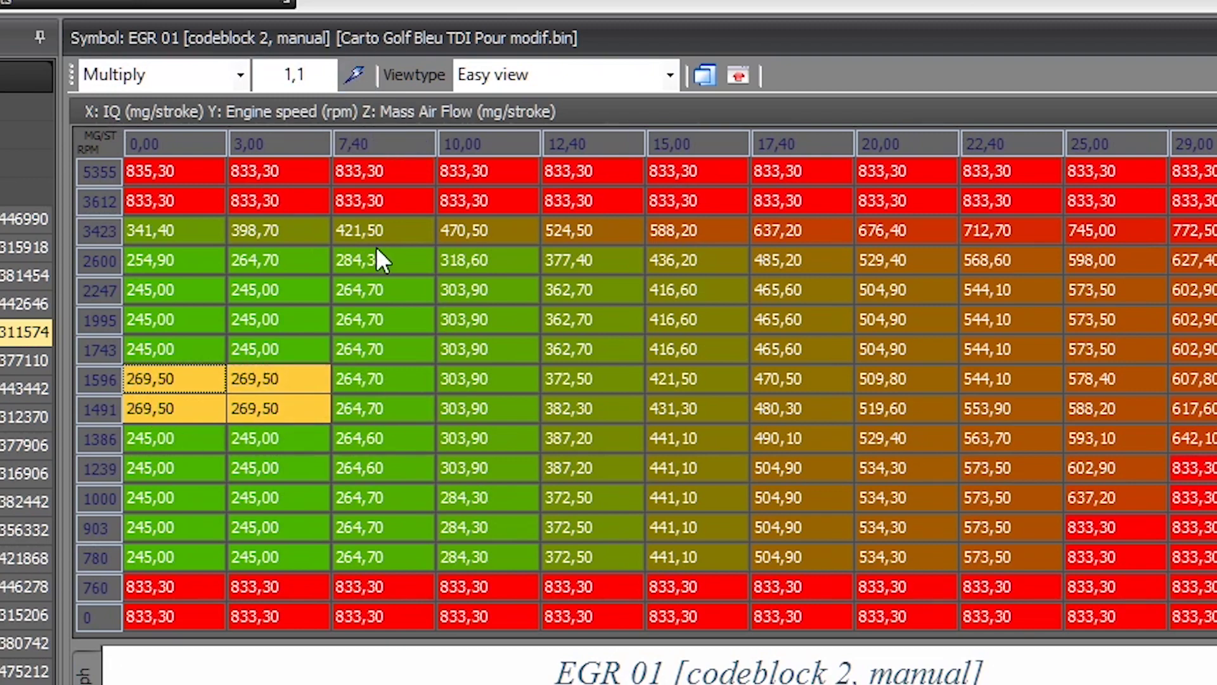
- Divide the 1596 rpm cells in the 0,00, 3,00 and 7,40 IQ columns by 1,1
left_click(277, 342)
left_click_drag(170, 345, 184, 293)
left_click_drag(179, 376, 374, 387)
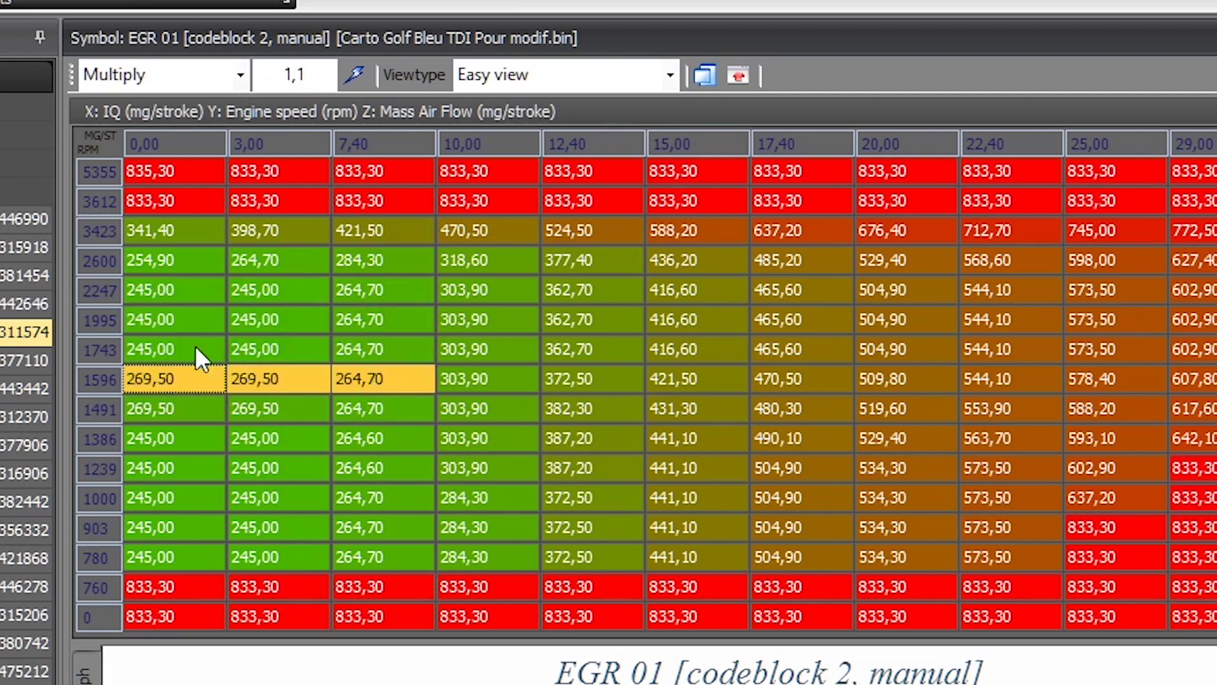
left_click(240, 74)
left_click(150, 147)
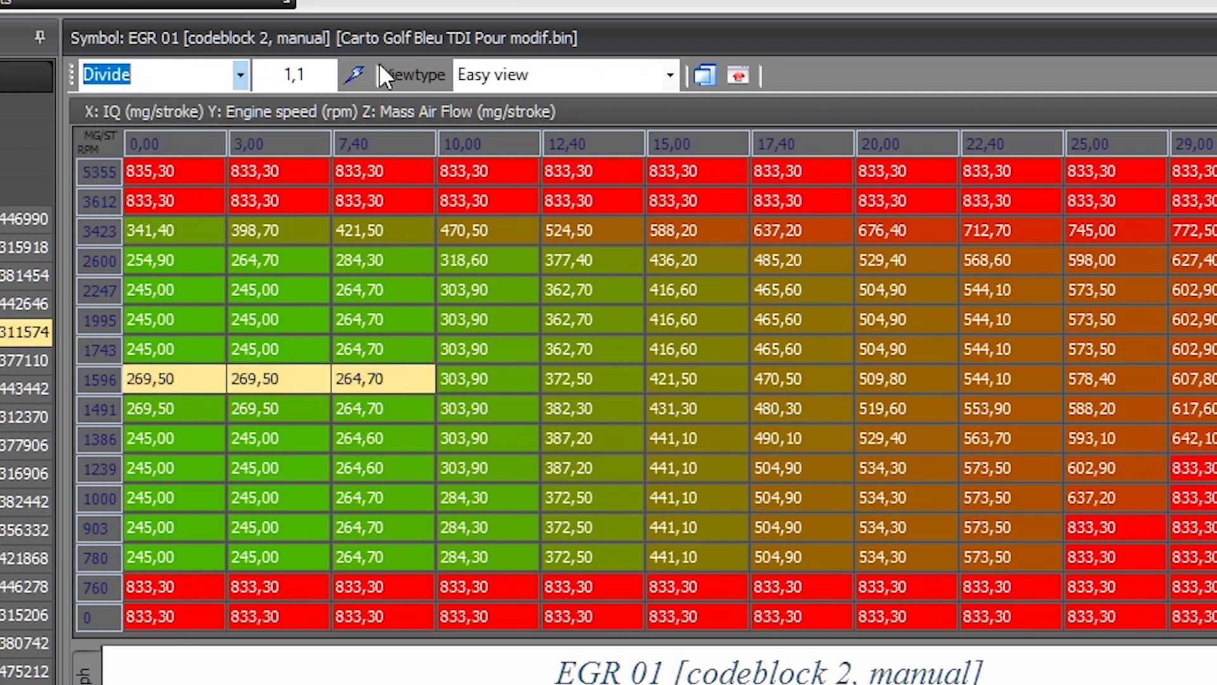
left_click(367, 78)
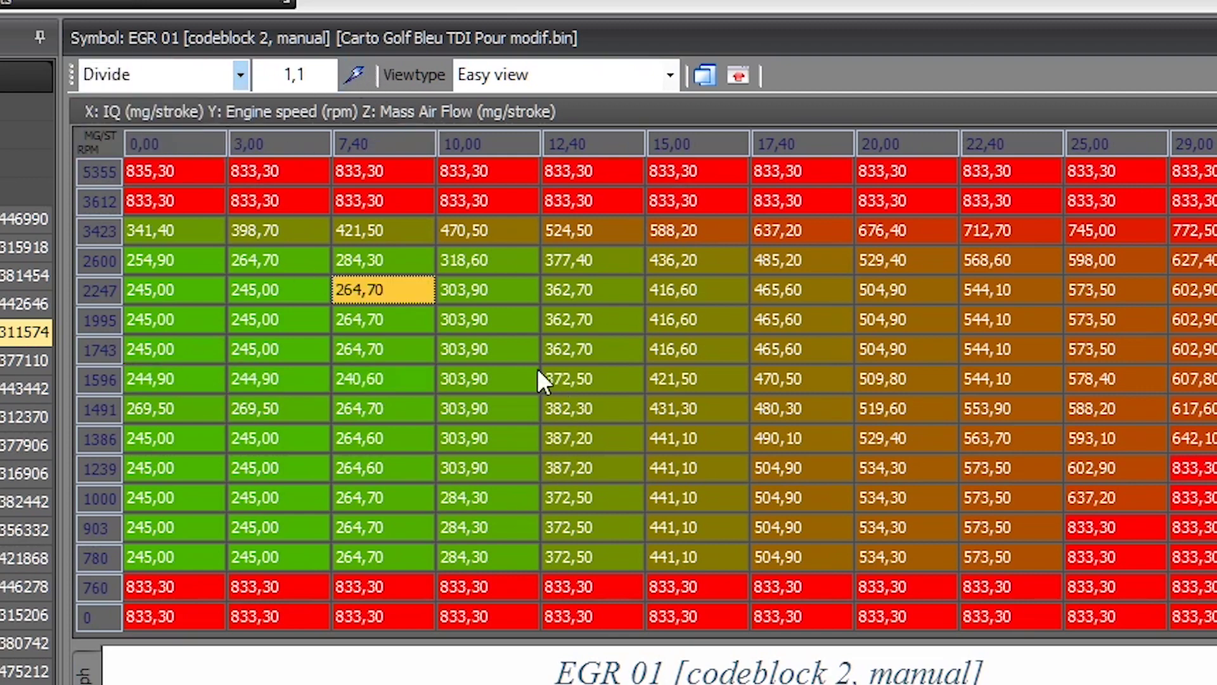
- Examine individual mass air flow cells between 760 and 2247 rpm in the 7,40 to 15,00 IQ columns
left_click(470, 348)
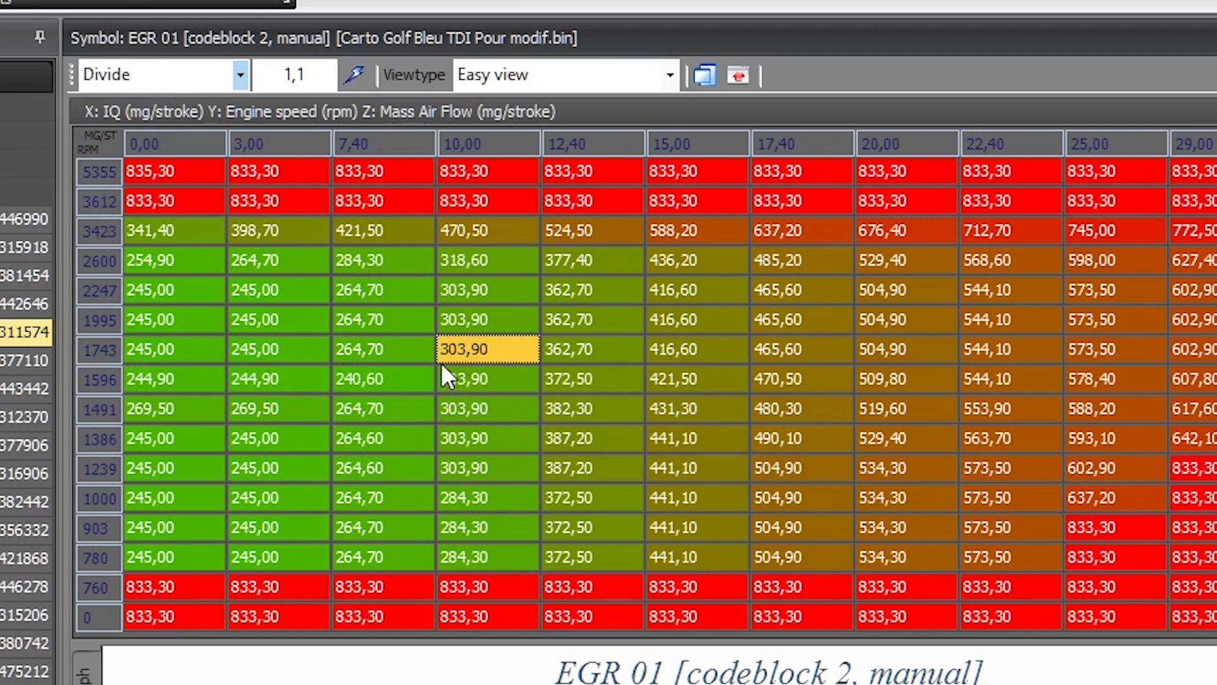
left_click(497, 349)
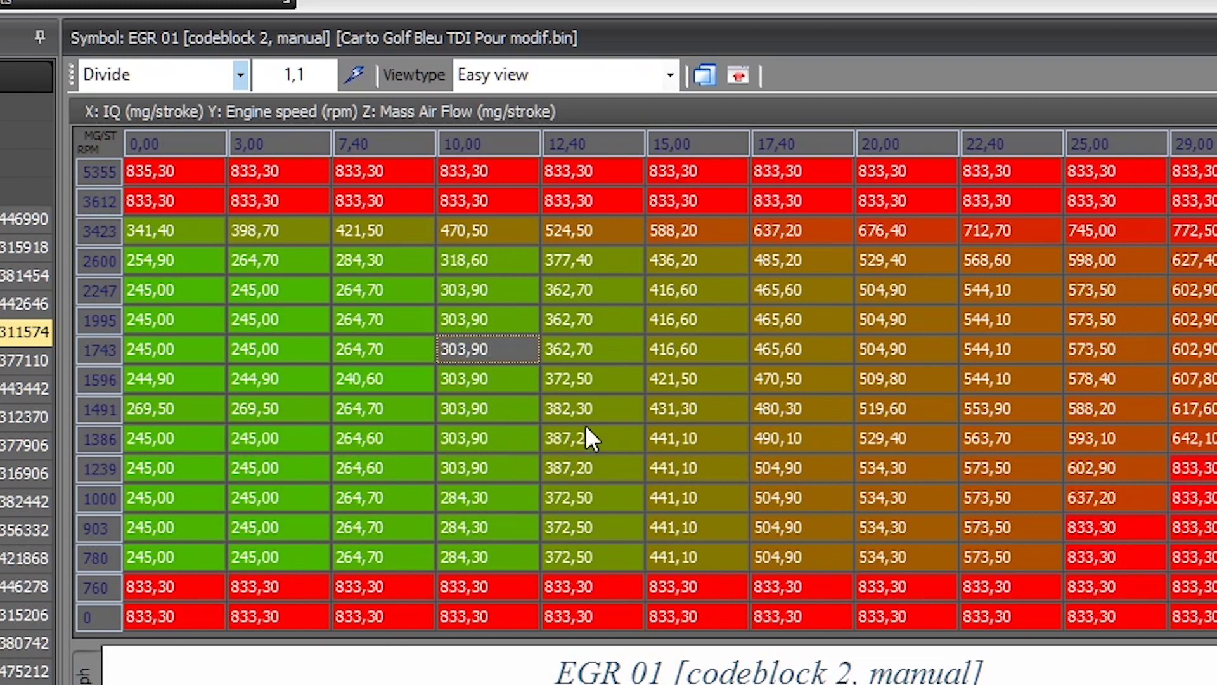
left_click(517, 408)
left_click(623, 384)
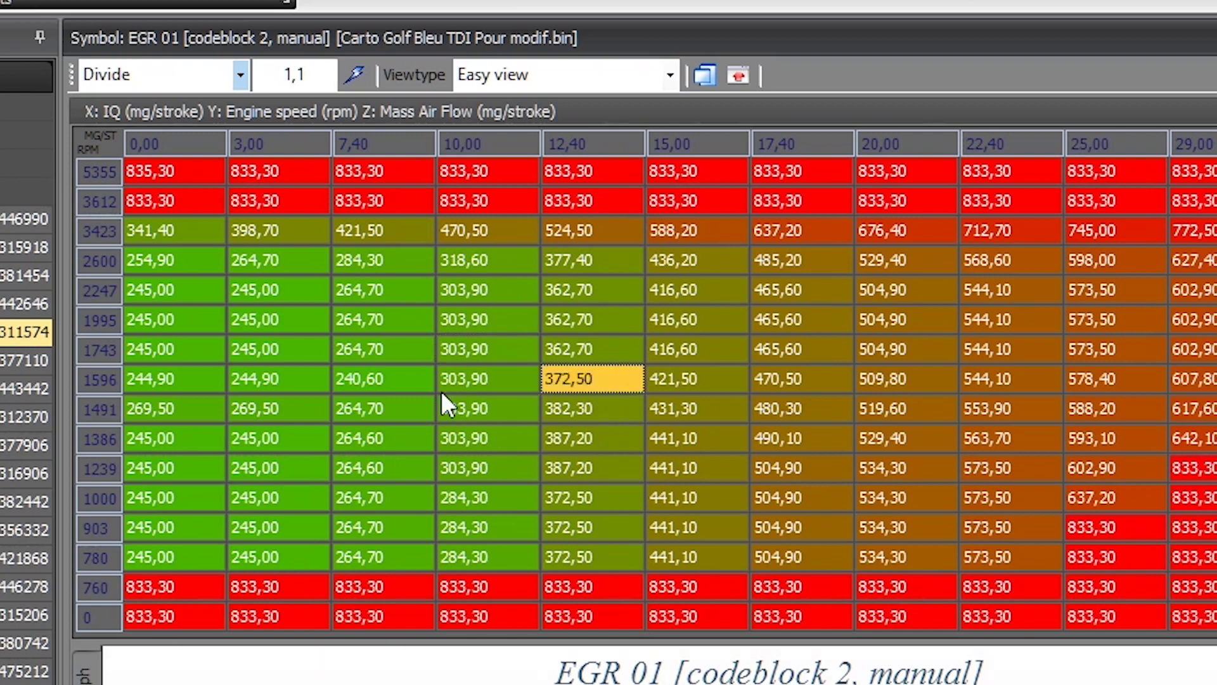
left_click(442, 388)
left_click(552, 379)
key("Down")
key("Up")
left_click_drag(607, 413, 679, 446)
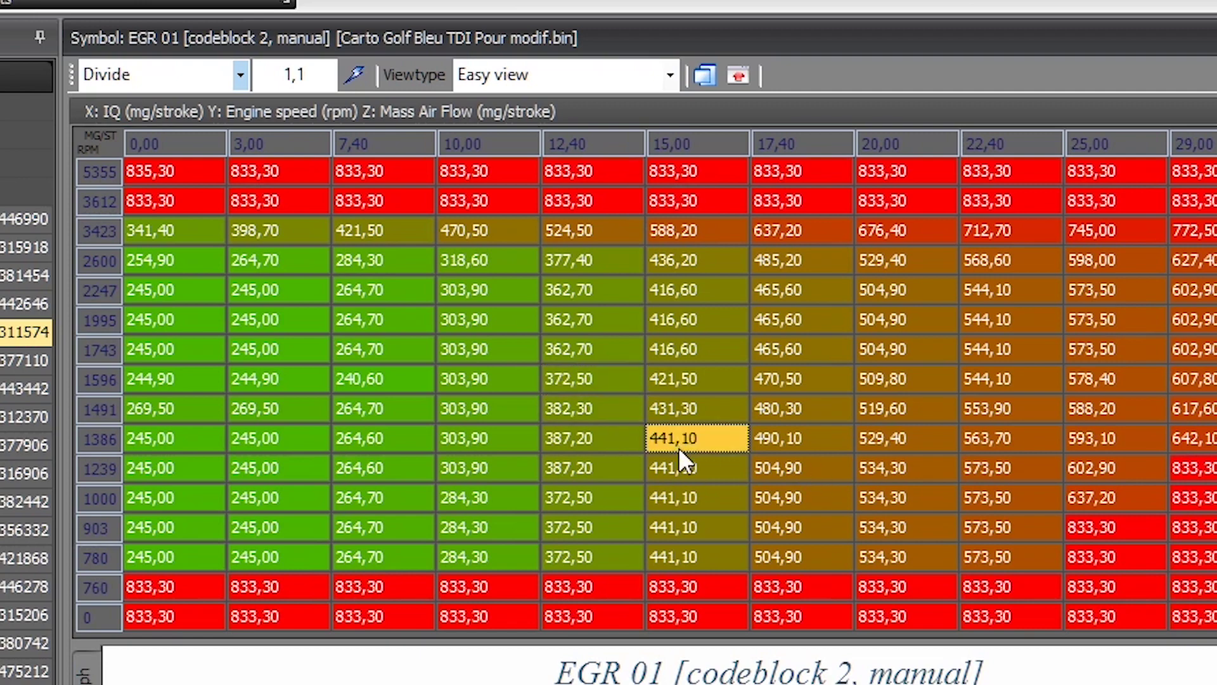
left_click(384, 440)
left_click(467, 580)
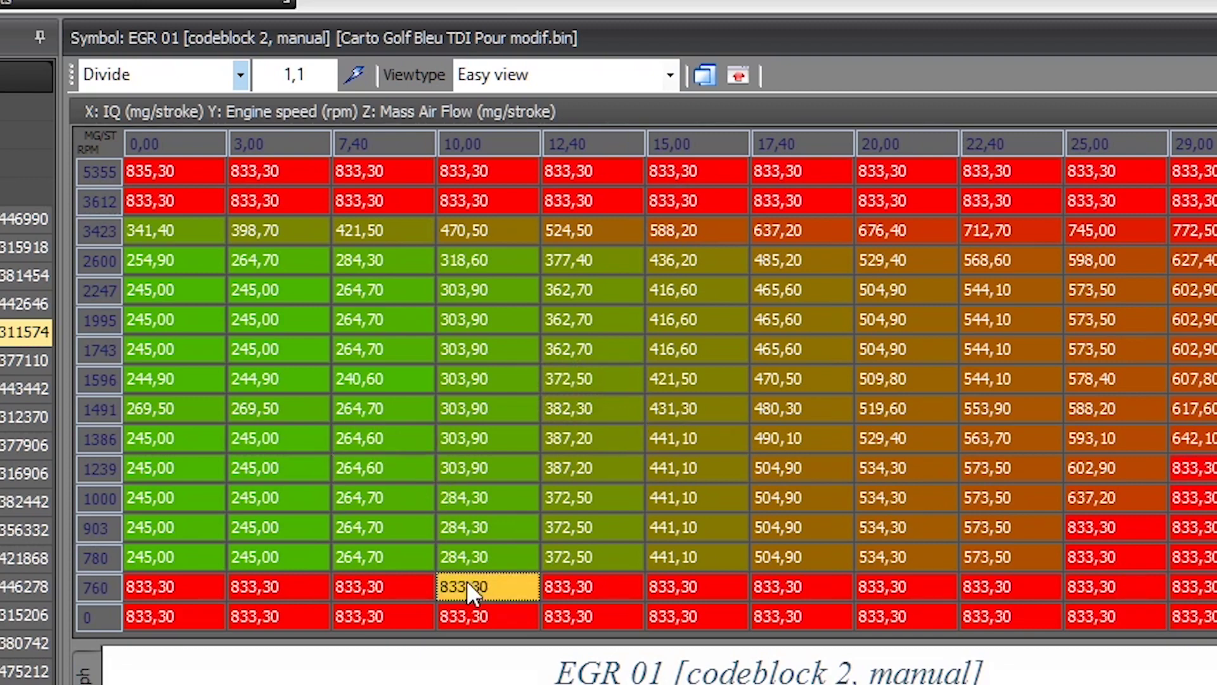
left_click_drag(467, 580, 559, 439)
left_click(517, 345)
left_click(409, 290)
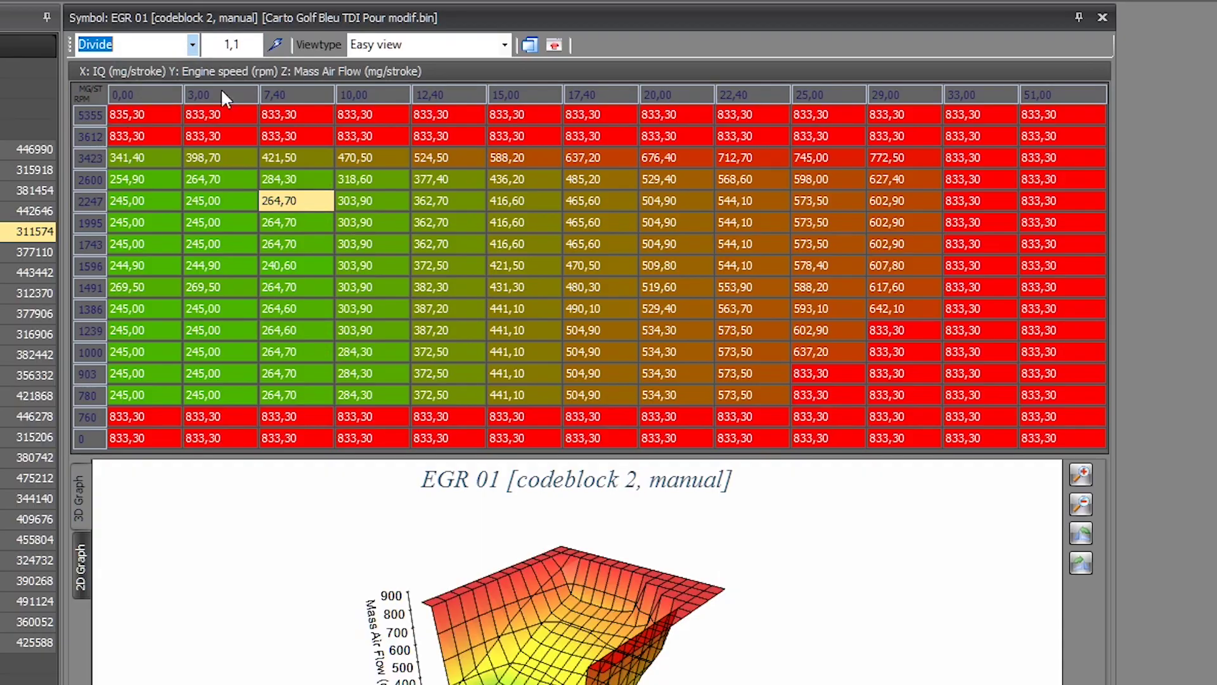
- Switch the math operation to Addition and select the block from 780 to 3423 rpm across the 0,00 to 29,00 IQ columns
left_click(174, 75)
left_click(145, 66)
left_click(453, 268)
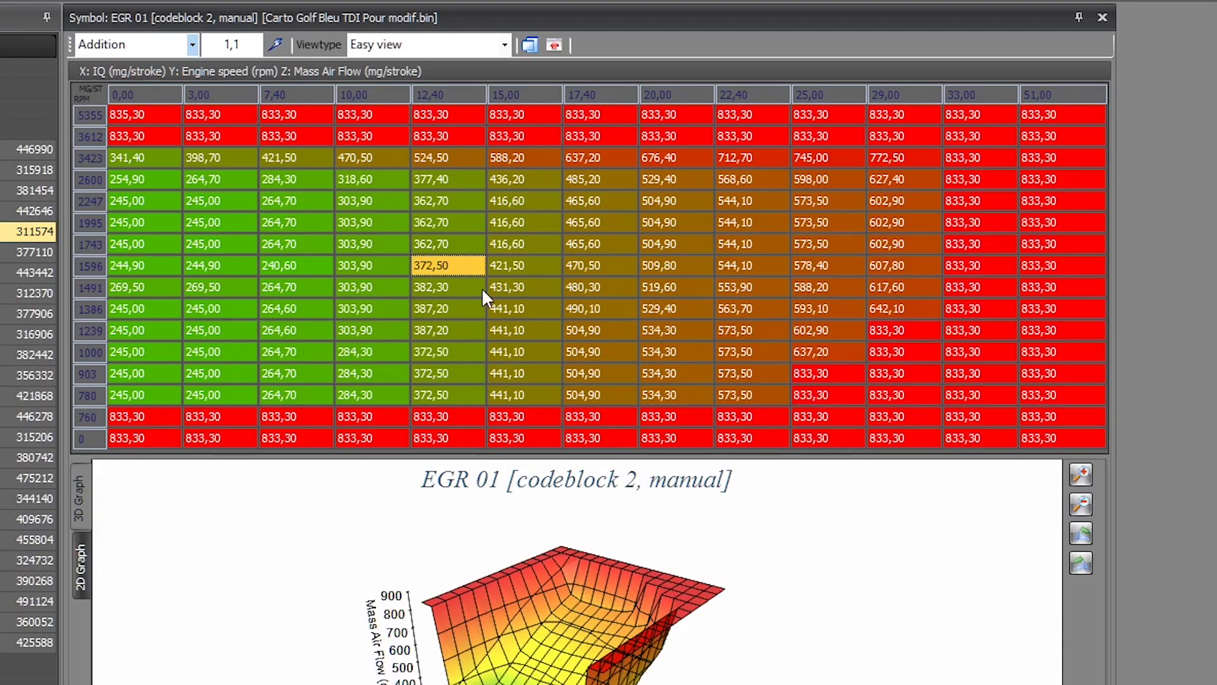
left_click(139, 396)
left_click_drag(139, 397, 903, 157)
left_click(904, 157)
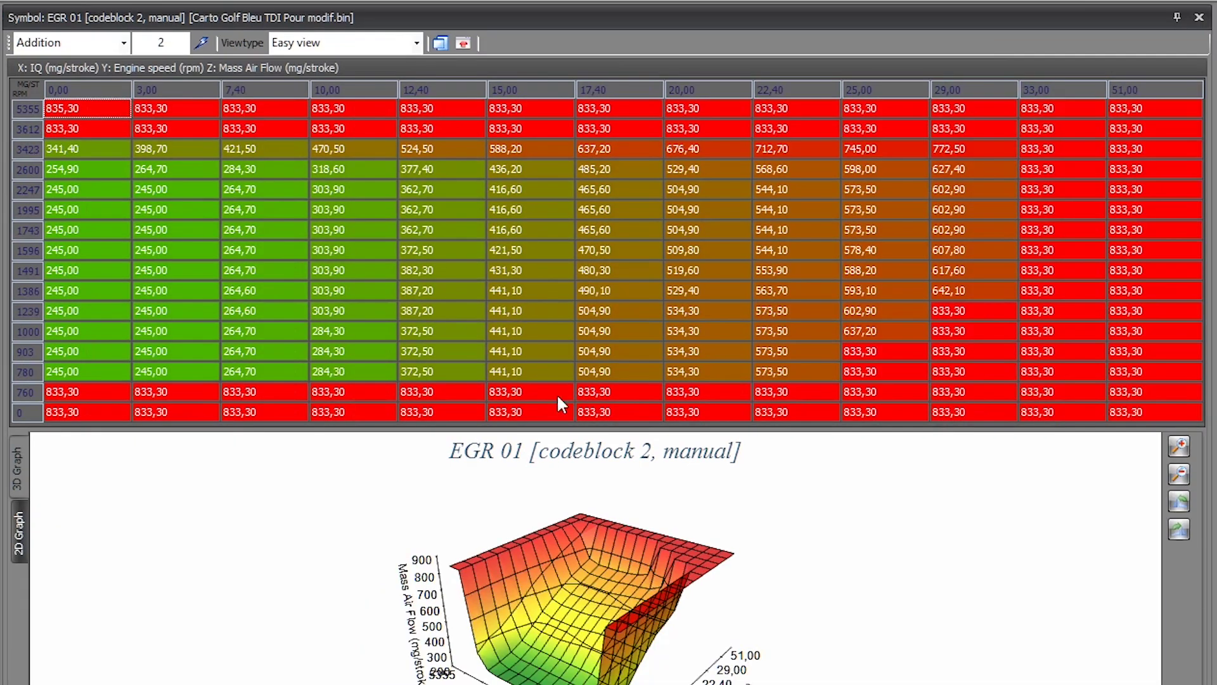
- Examine the 3D graph, the 33,00 and 51,00 IQ columns, and the block from 780 to 3423 rpm across 0,00 to 29,00 IQ
left_click_drag(562, 662, 513, 648)
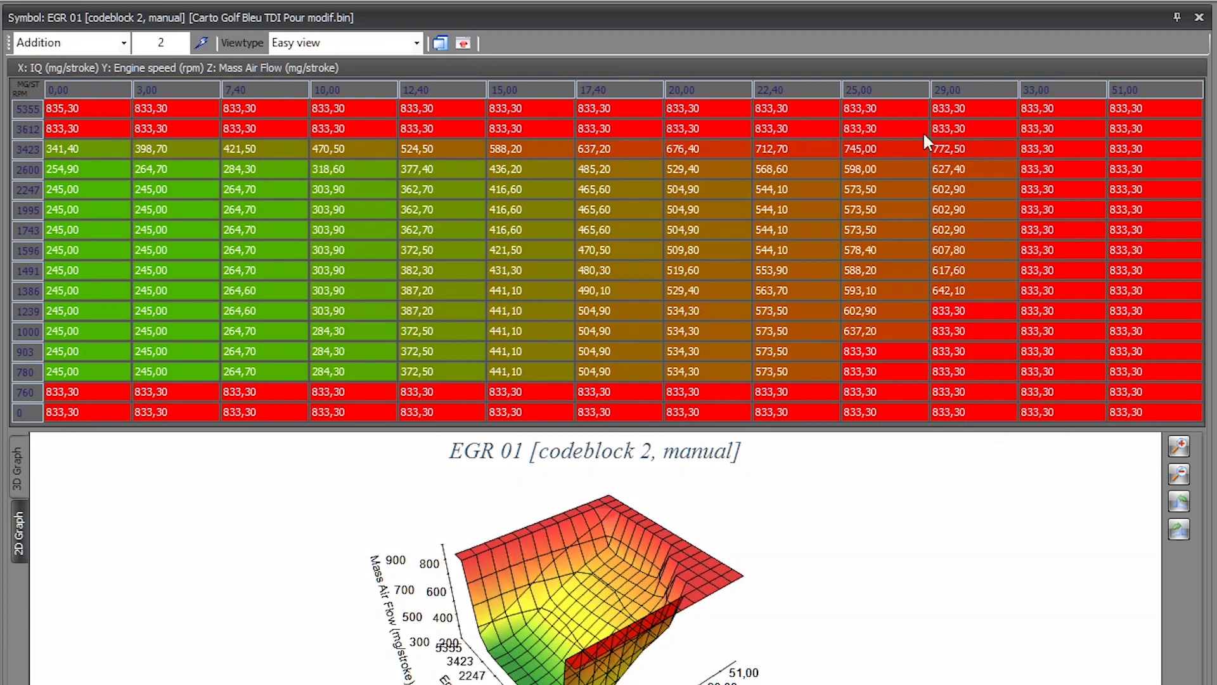
left_click_drag(1153, 105, 1071, 405)
left_click(999, 109)
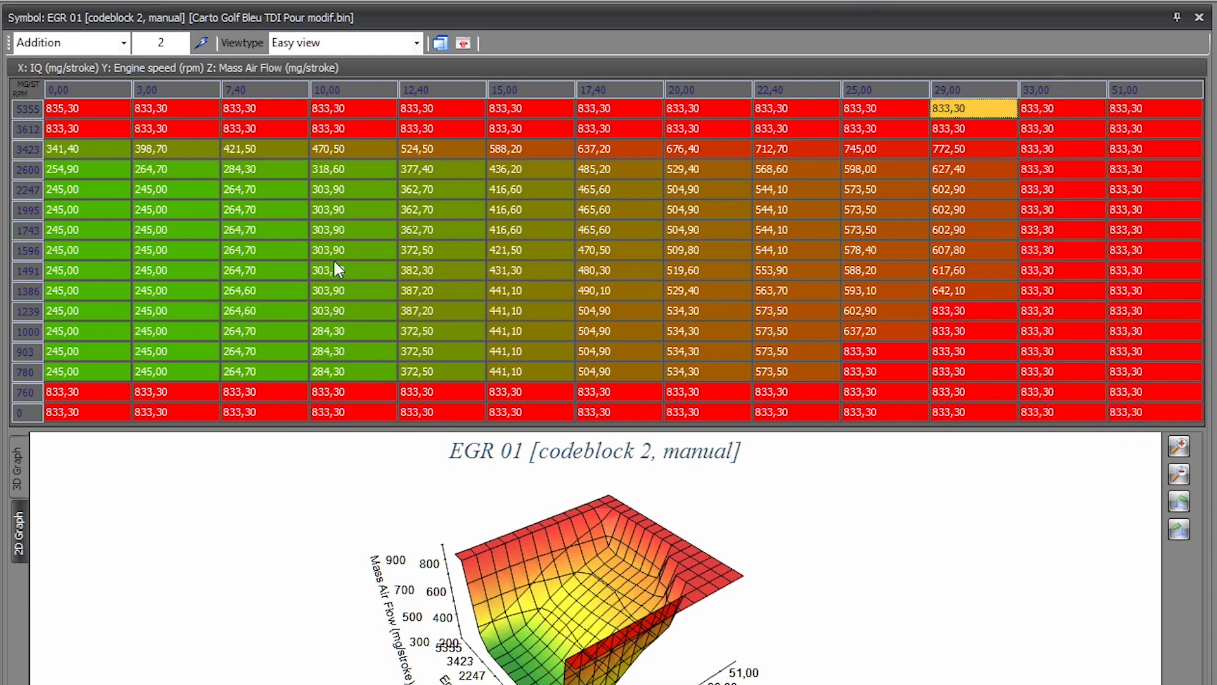
left_click_drag(74, 372, 984, 163)
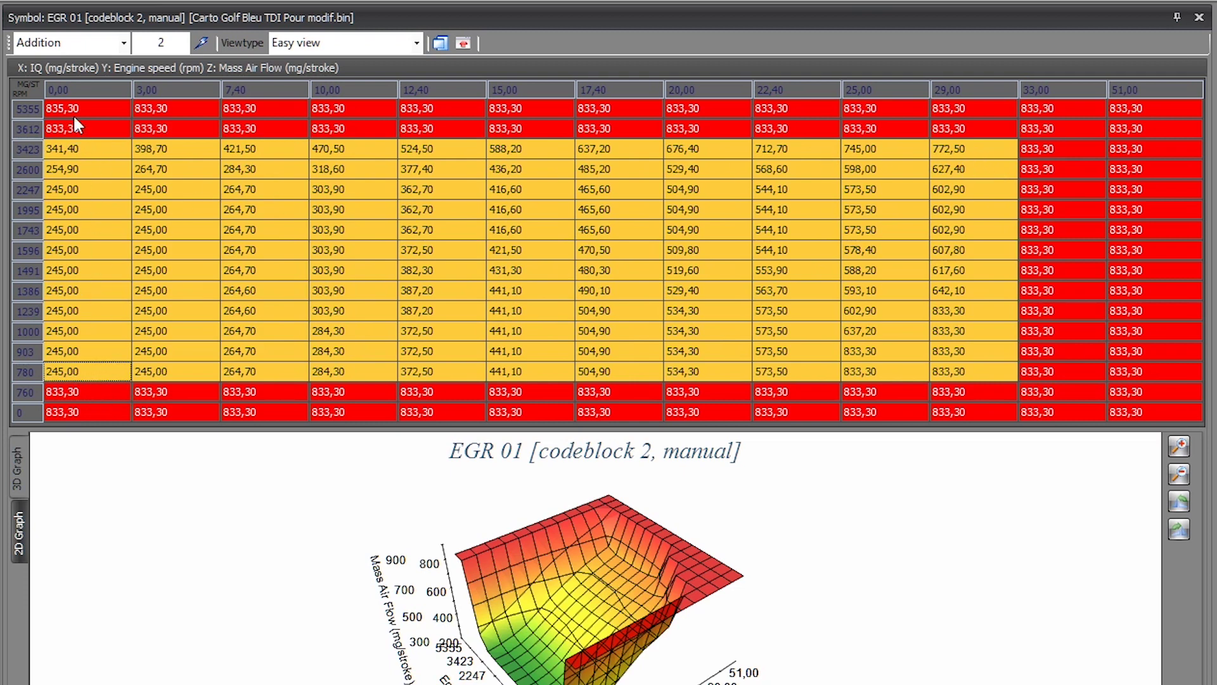
- Fill every cell of the EGR 01 map, from 0 to 5355 rpm and 0,00 to 51,00 IQ, with 800
left_click_drag(75, 117, 1144, 427)
left_click(64, 42)
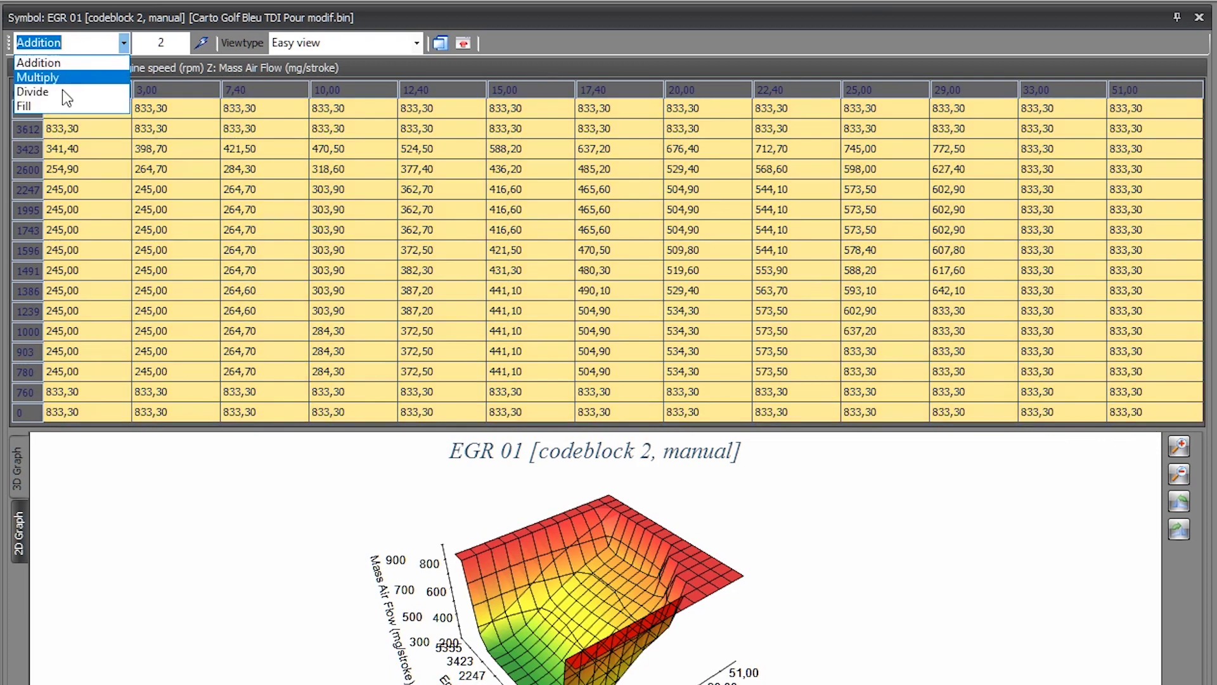
left_click(28, 104)
left_click(180, 42)
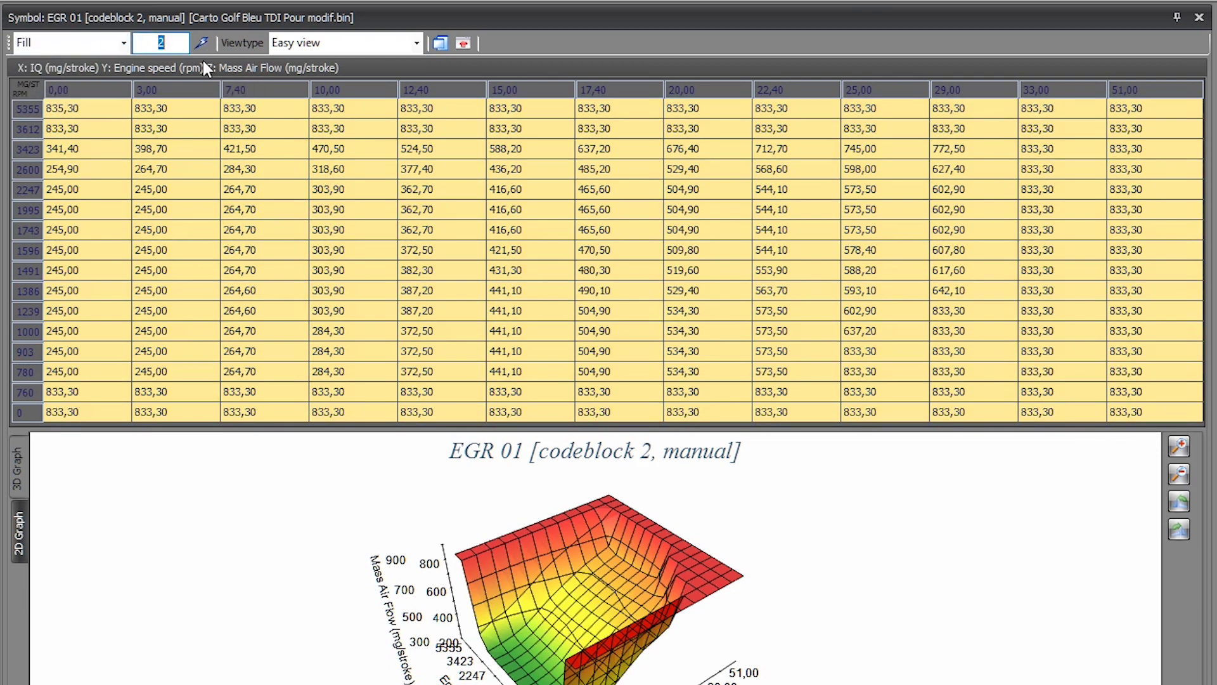
type("833,30")
left_click(202, 43)
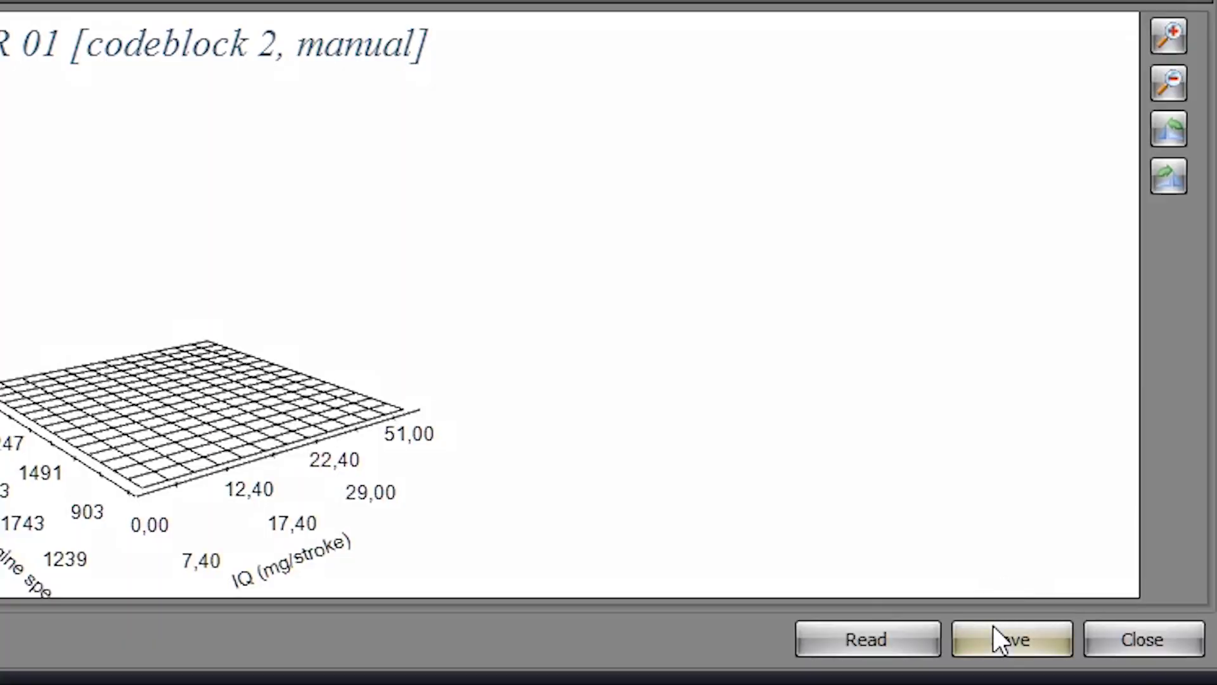
- Save the edited EGR 01 map with the change remark "EGR OFF" and close the map
left_click(1083, 684)
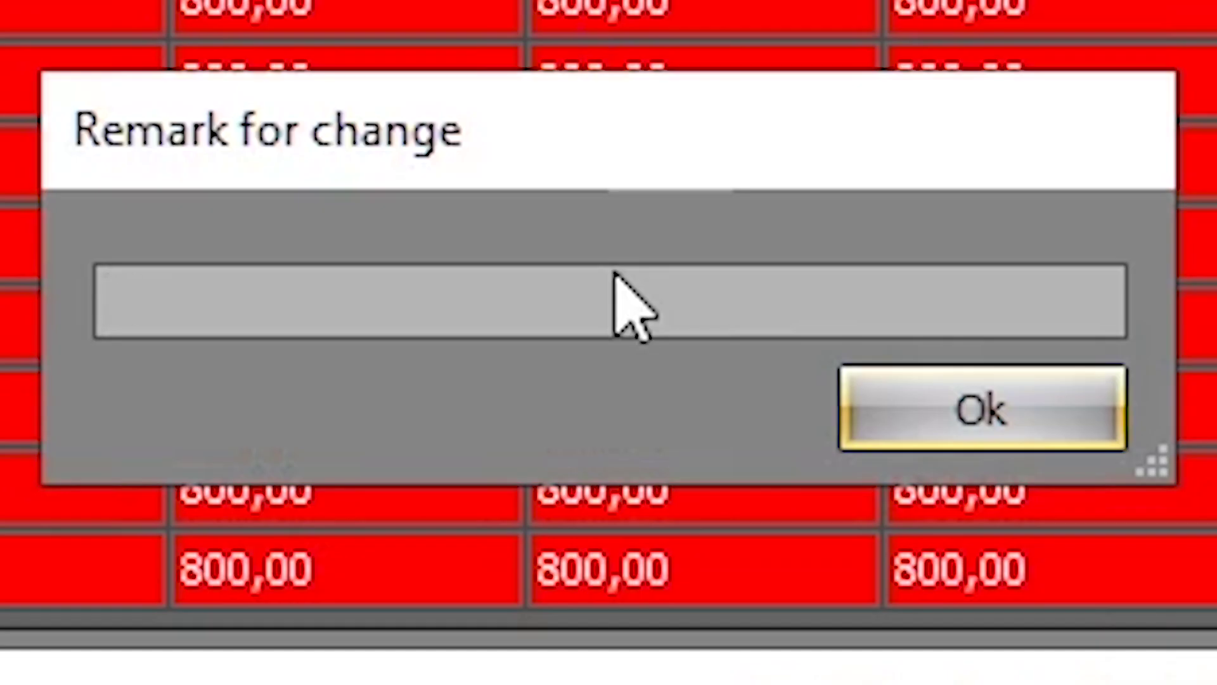
type("EGF")
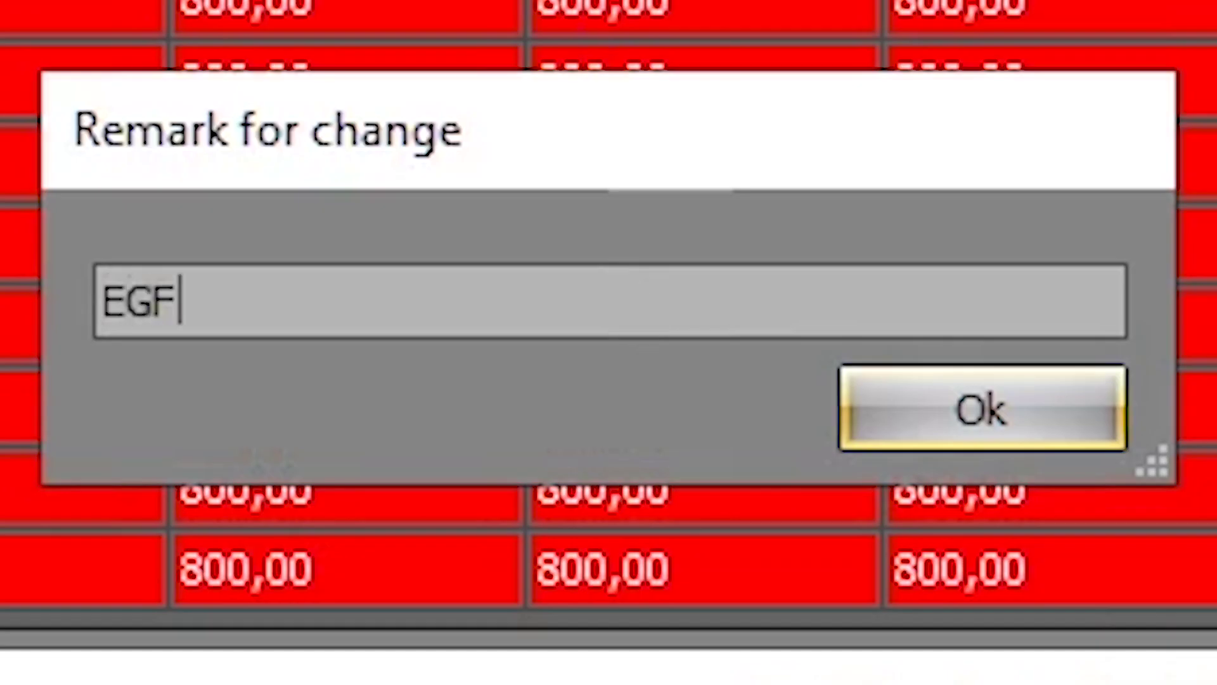
key("BackSpace")
type("R OFF")
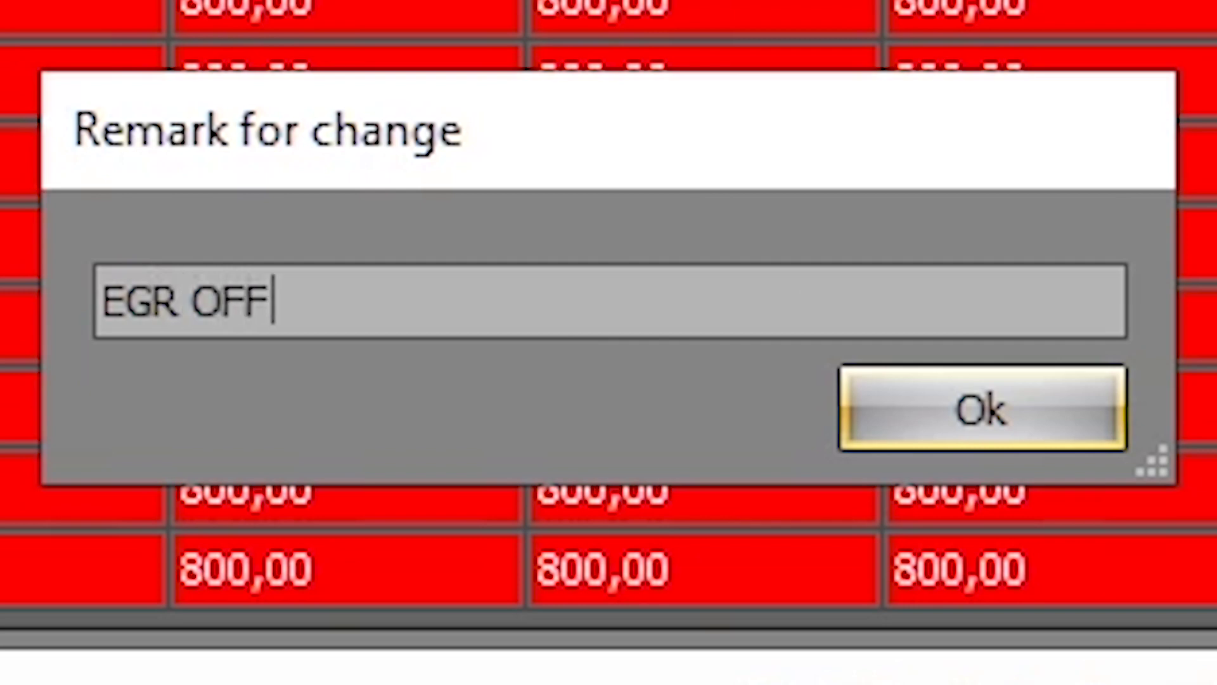
left_click(1062, 434)
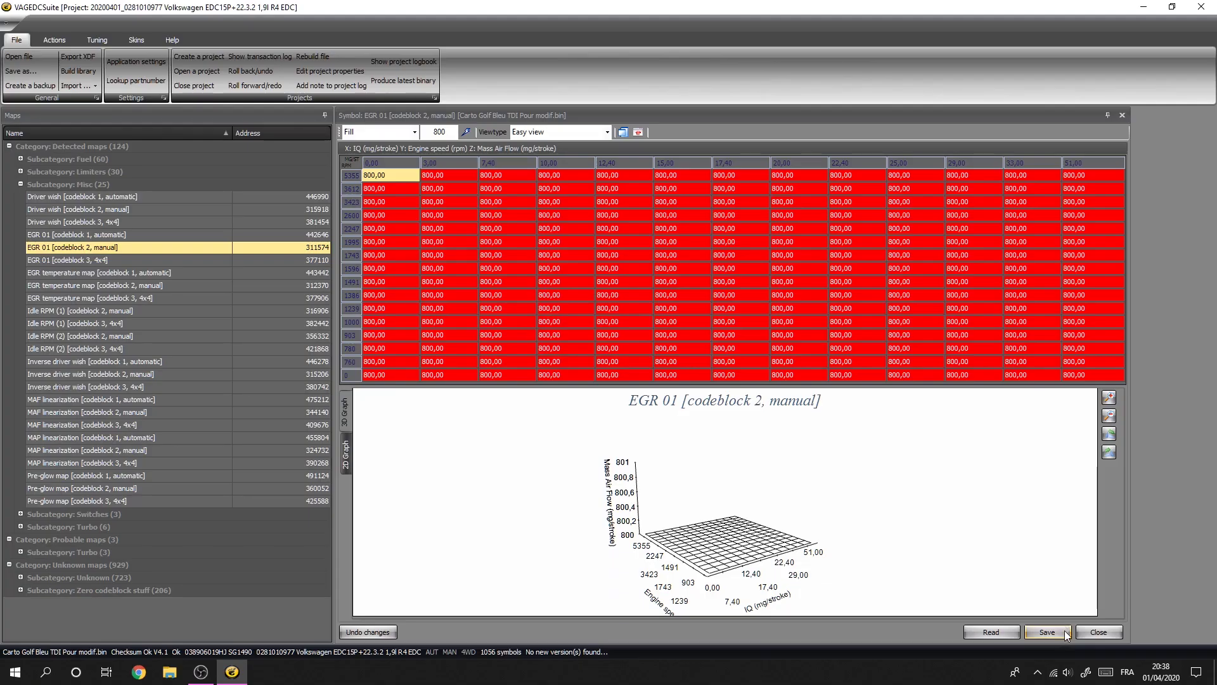
left_click(1098, 632)
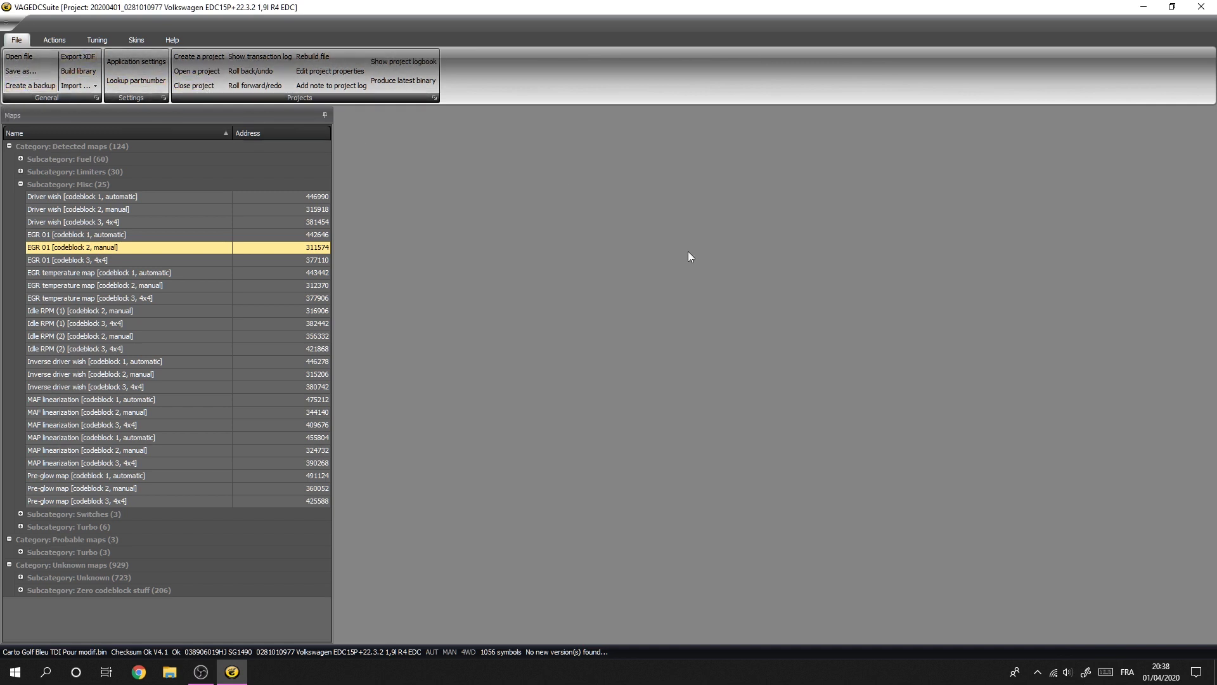
- Save the current file under the new name "Carto Golf Bleu TDI Pour modif EGR OFF.bin" in the Carto Toute Pété folder
left_click(21, 71)
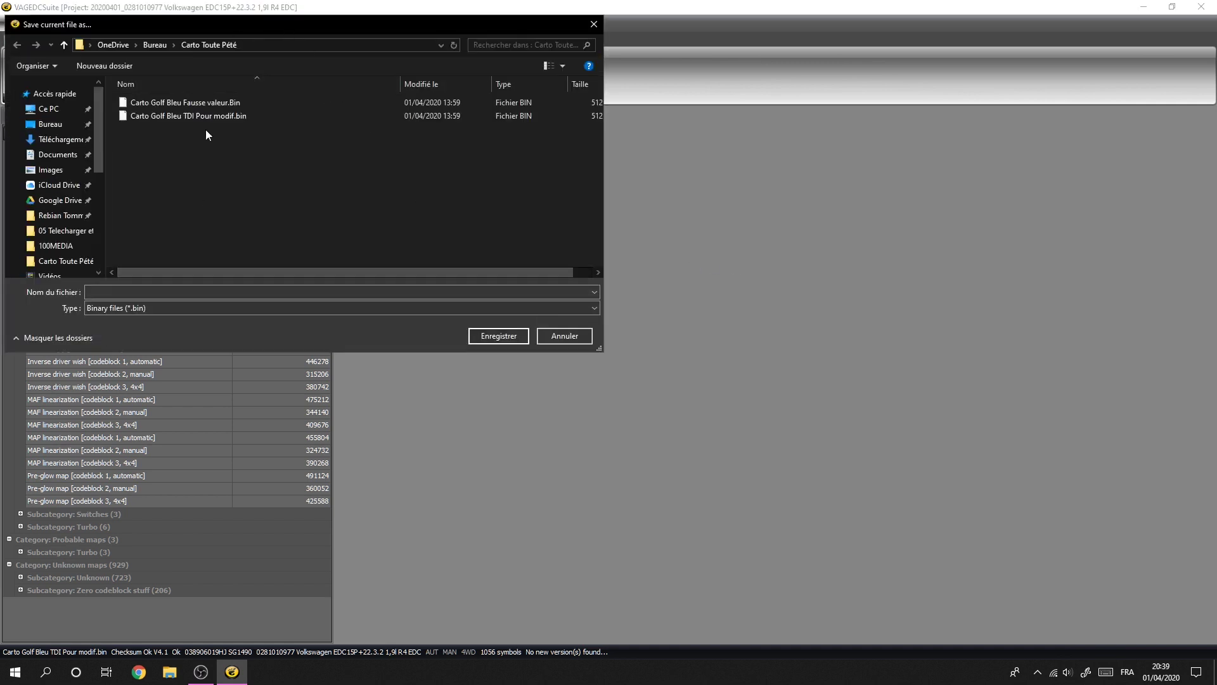
left_click(176, 120)
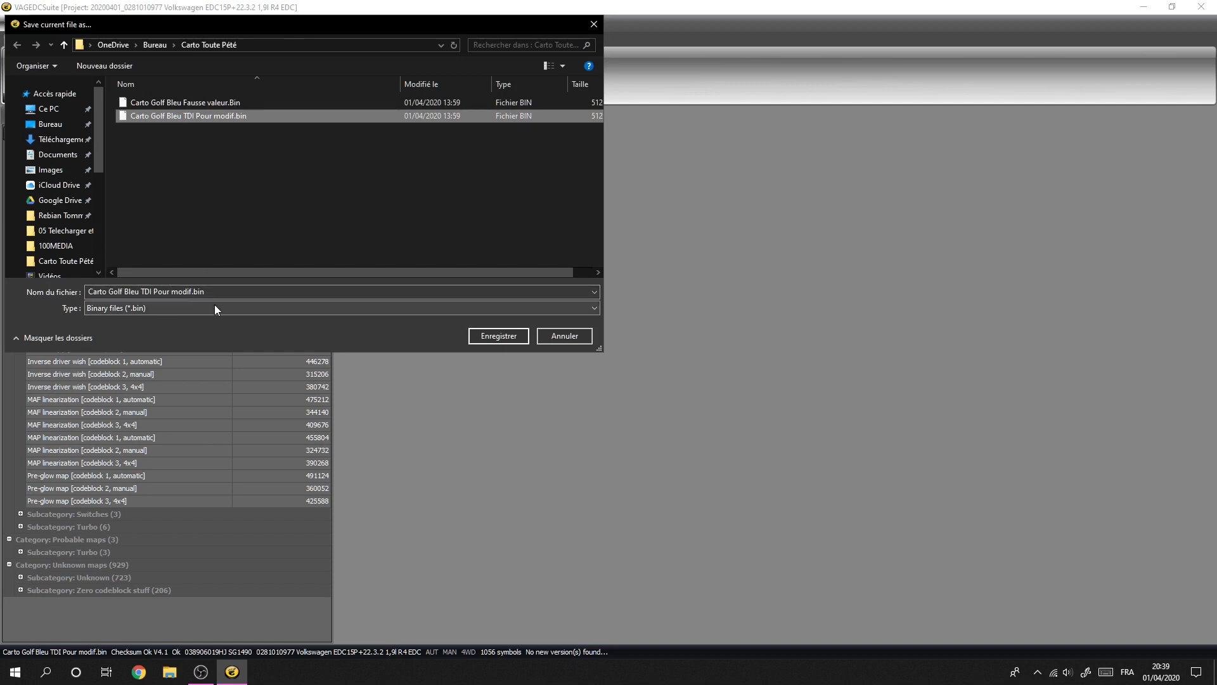
left_click(192, 291)
left_click(192, 291)
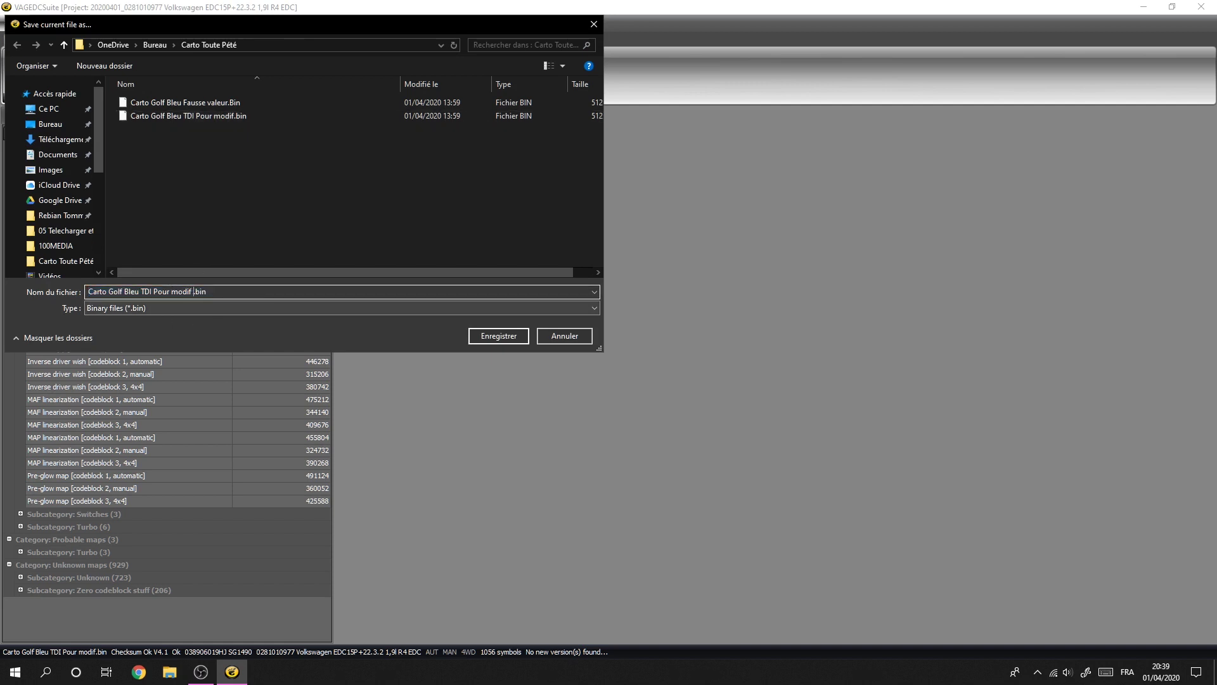
type("EGR OFF")
left_click(499, 336)
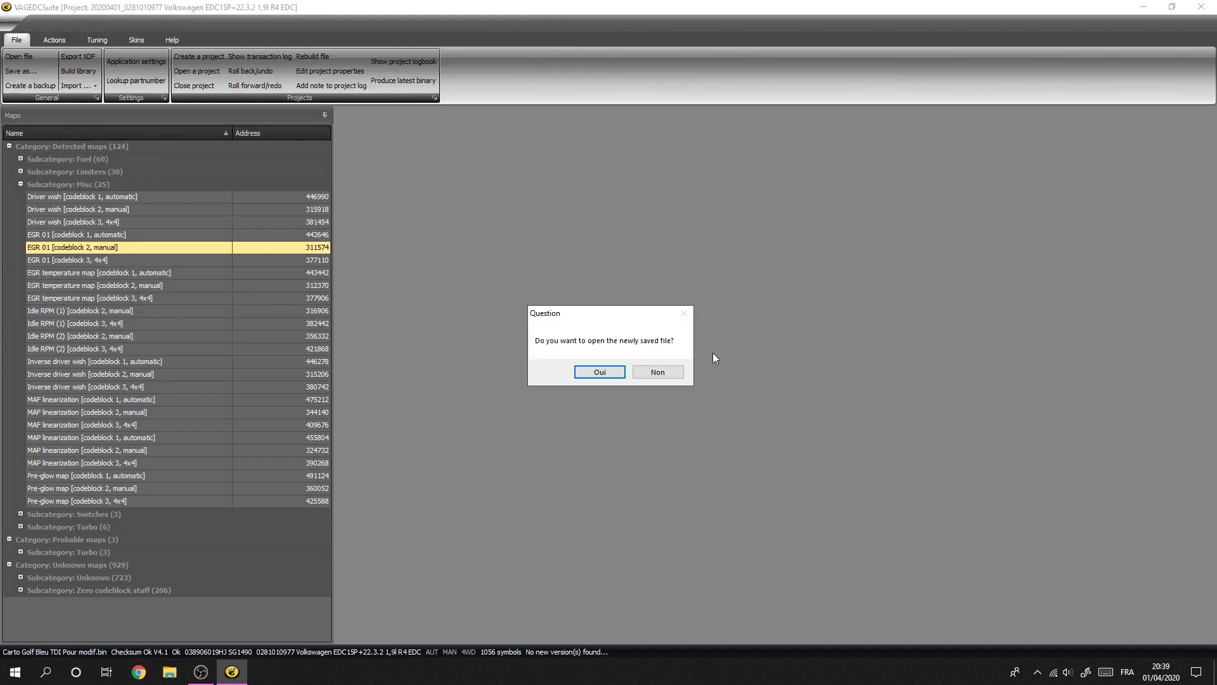